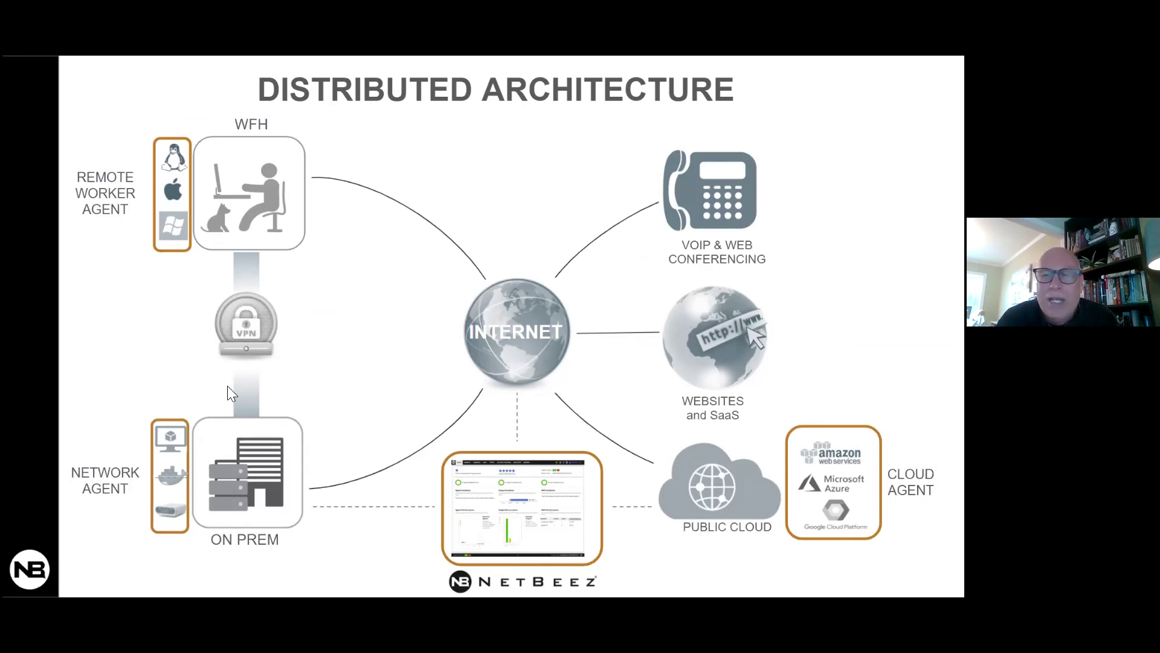
Advance to the Management Dashboard slide covering the Buzz, Agent, Target, Test and WiFi views
key(Right)
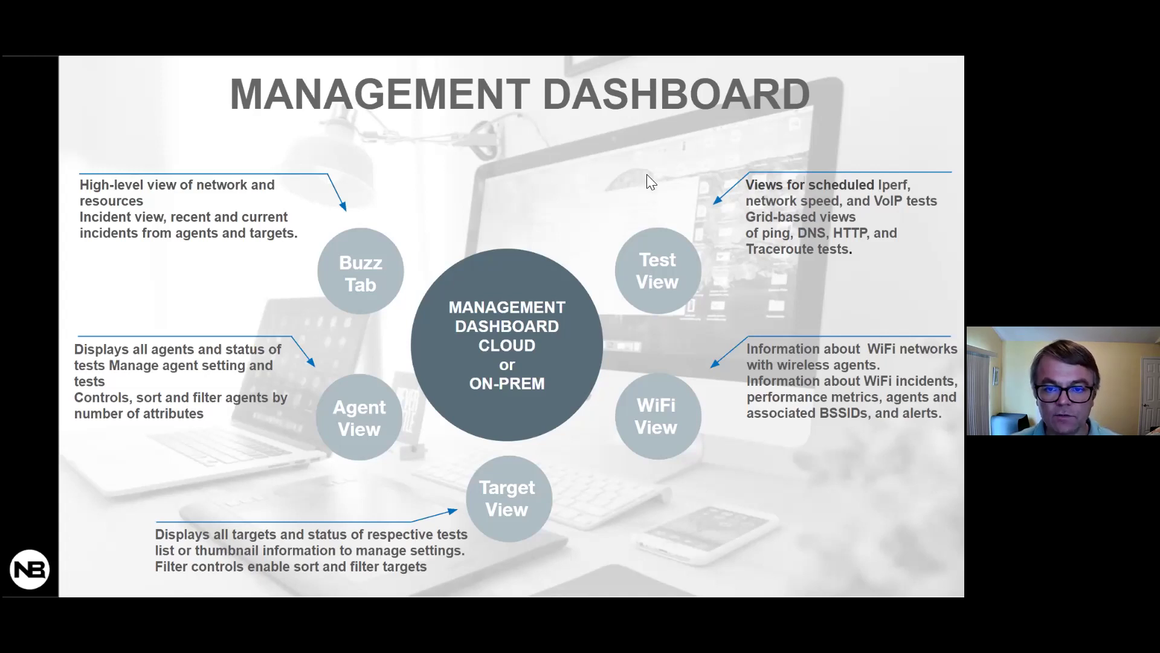
Advance through the Remote Worker WiFi Monitoring Metrics slide to slide 8, Demo
click(622, 192)
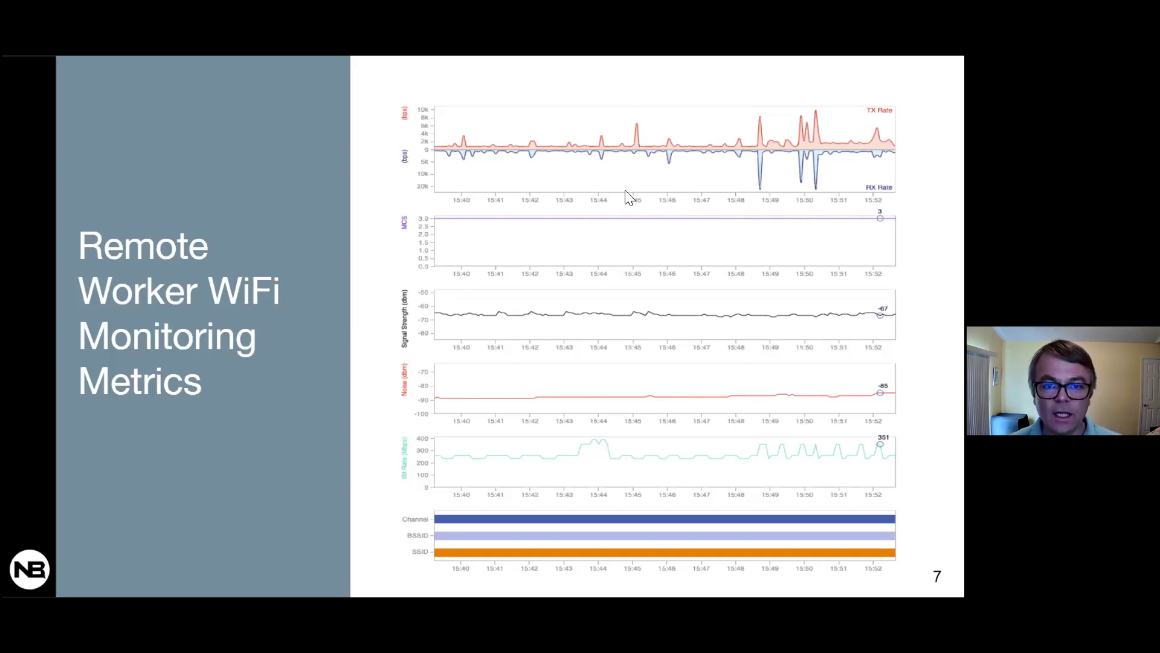
click(629, 194)
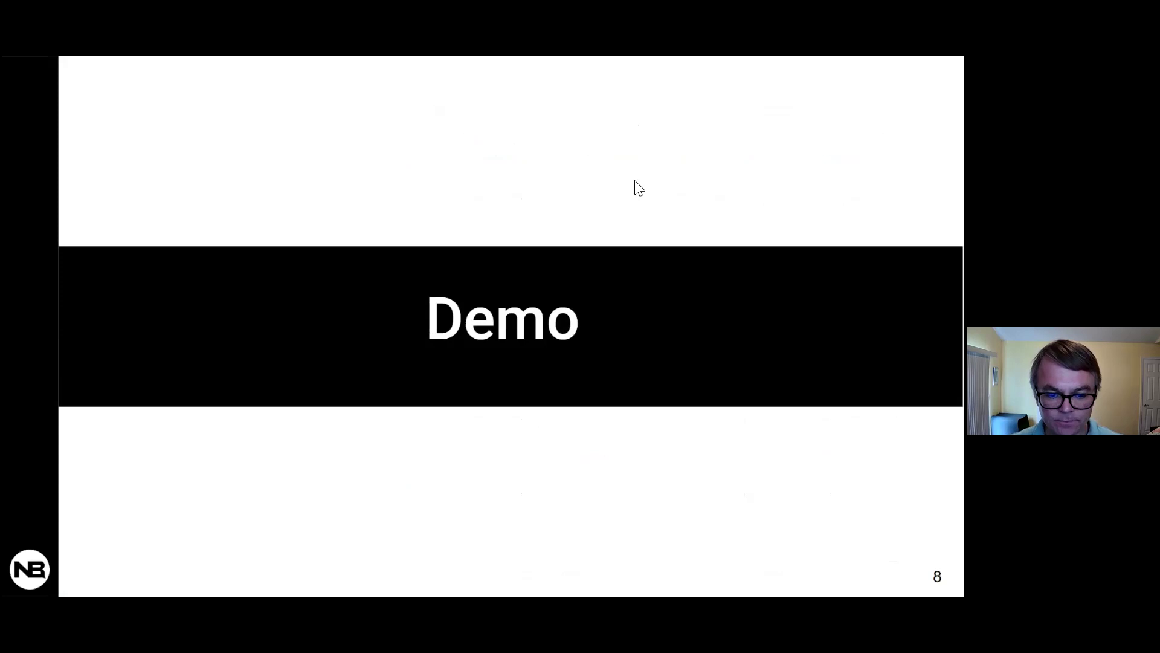
Switch to the Chrome dashboard, make it full screen, and go to the Buzz overview
key(alt+Tab)
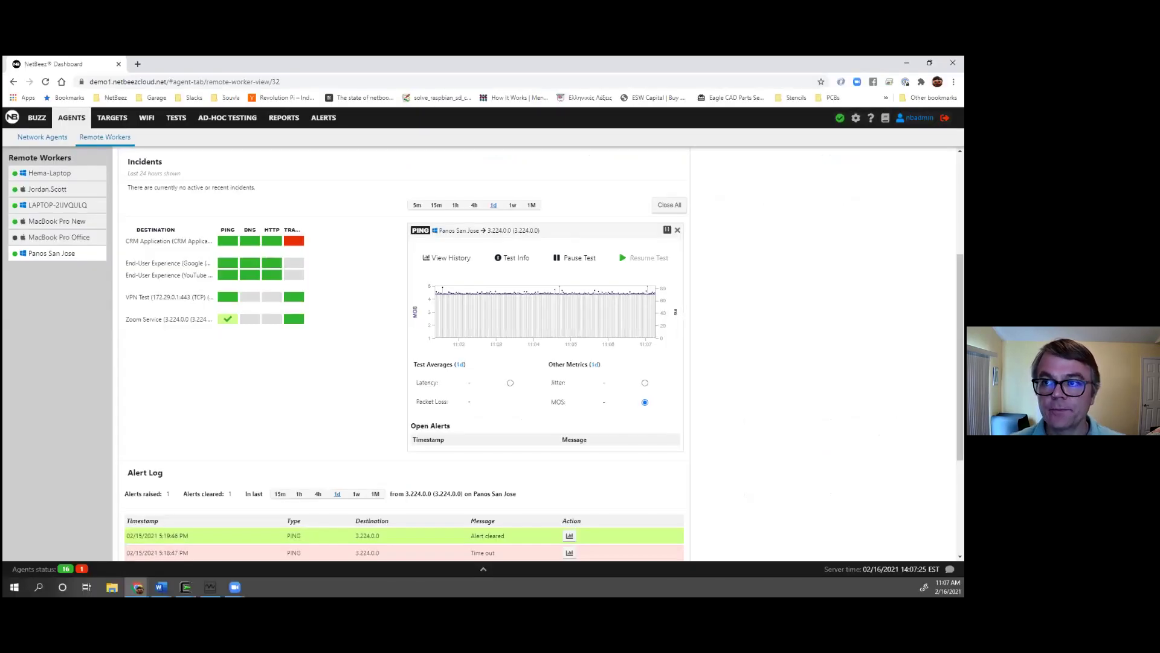
key(alt+f)
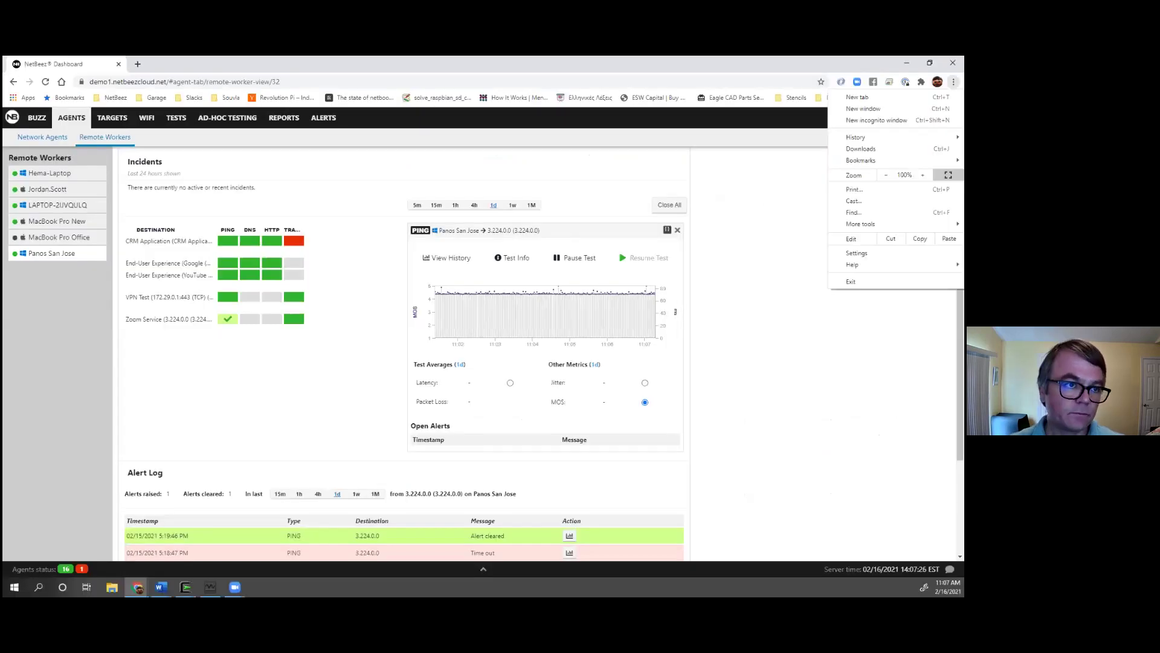
key(F11)
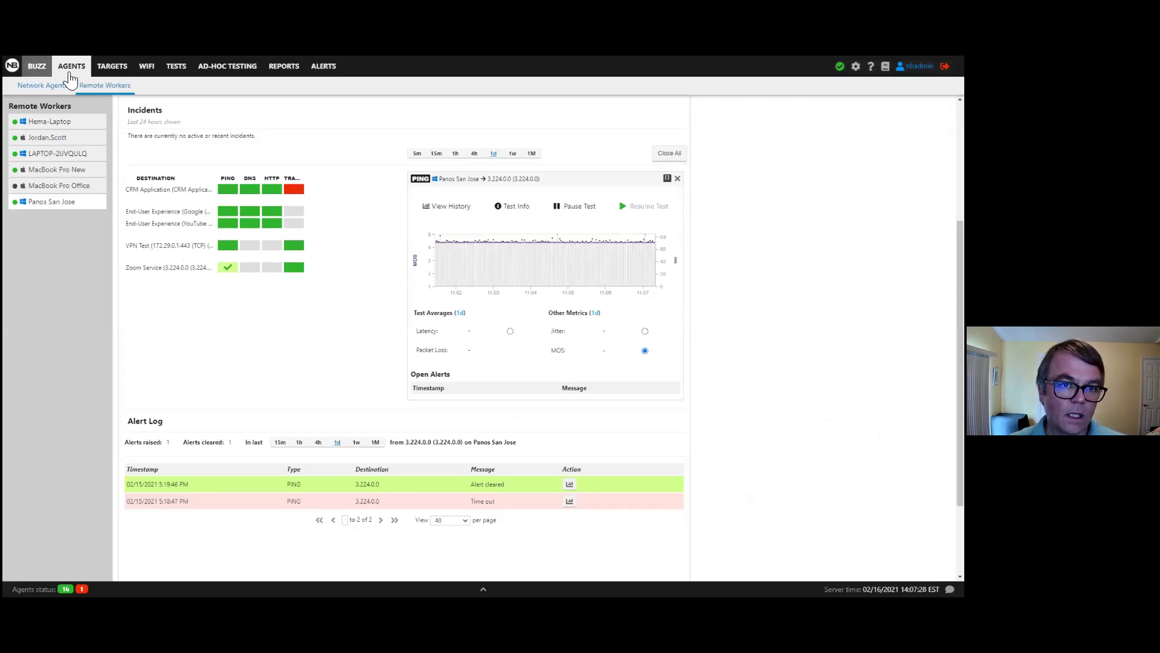
key(alt+Left)
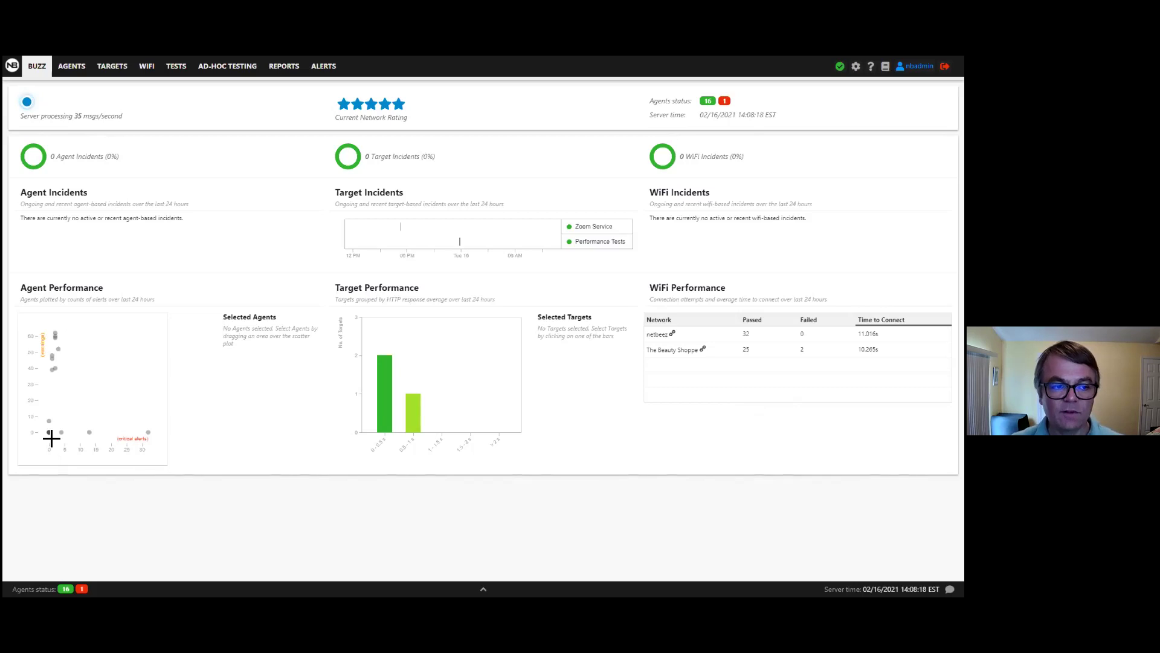
Return to the San Jose remote worker's agent page with its wired, Wi-Fi and VPN status
mouse_move(50, 437)
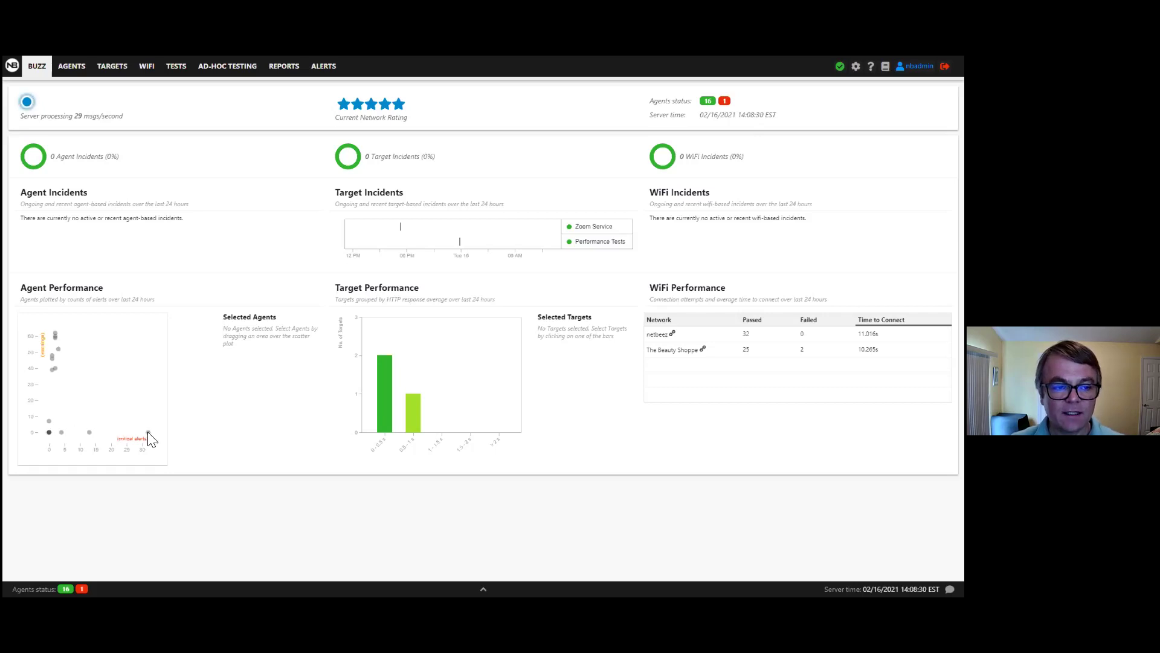
mouse_move(148, 441)
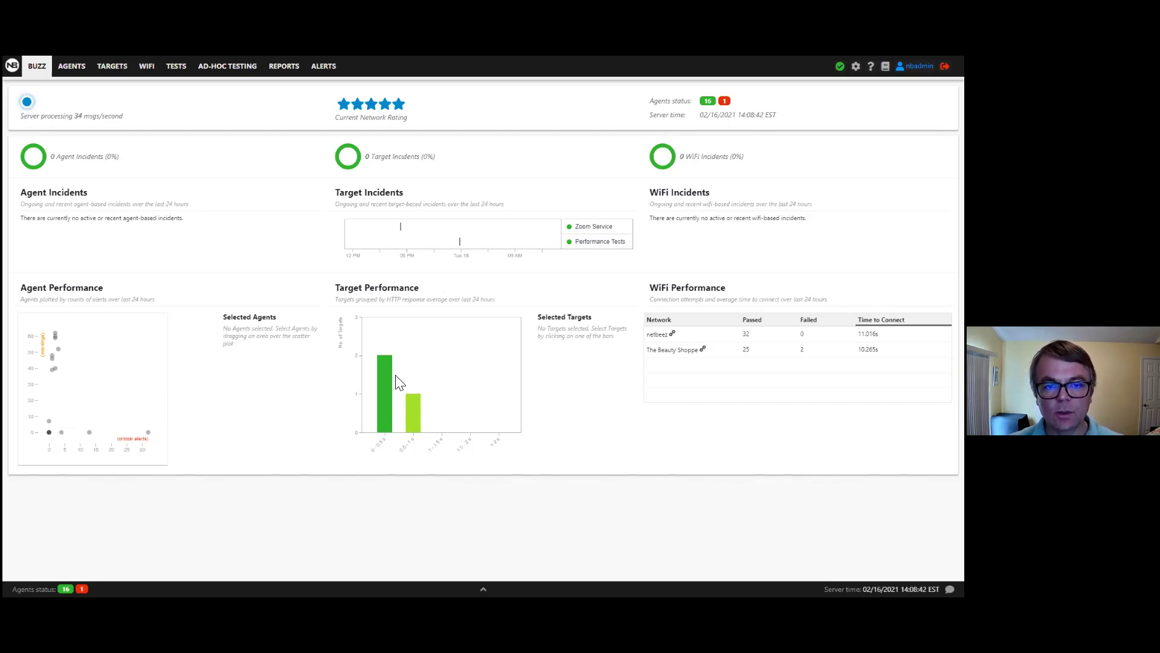
mouse_move(386, 381)
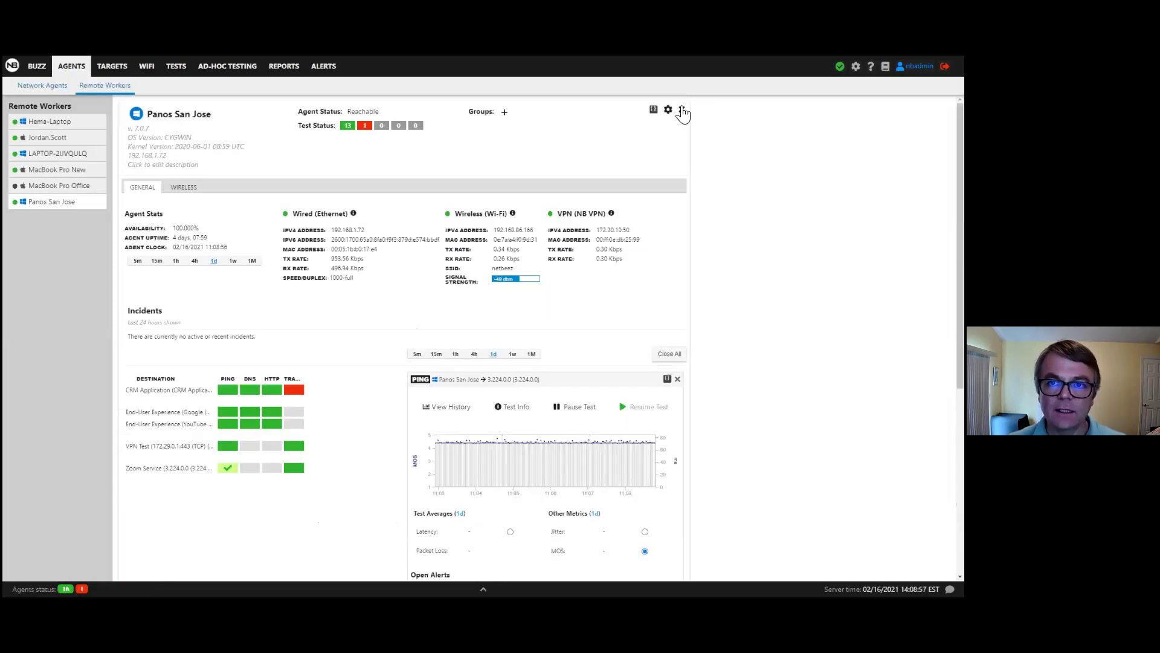
List all 11 Network Agents with their MAC addresses, IPs, gateways and test results
click(105, 86)
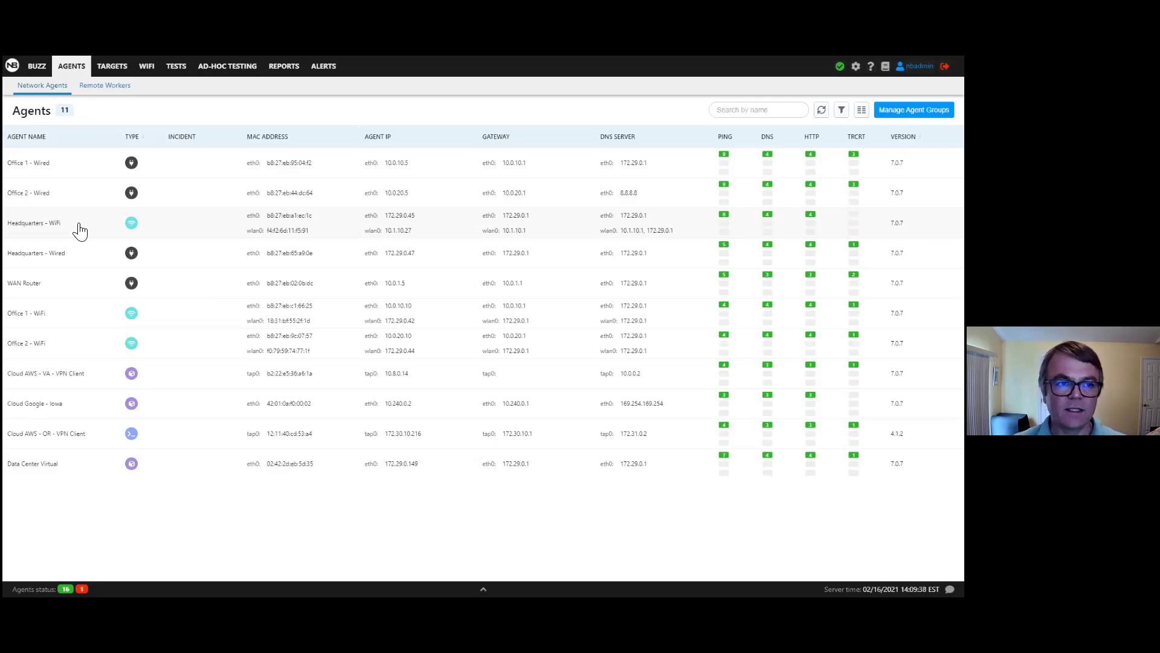
View the Headquarters - WiFi agent, then list the 6 Remote Worker agents and their addresses
click(79, 230)
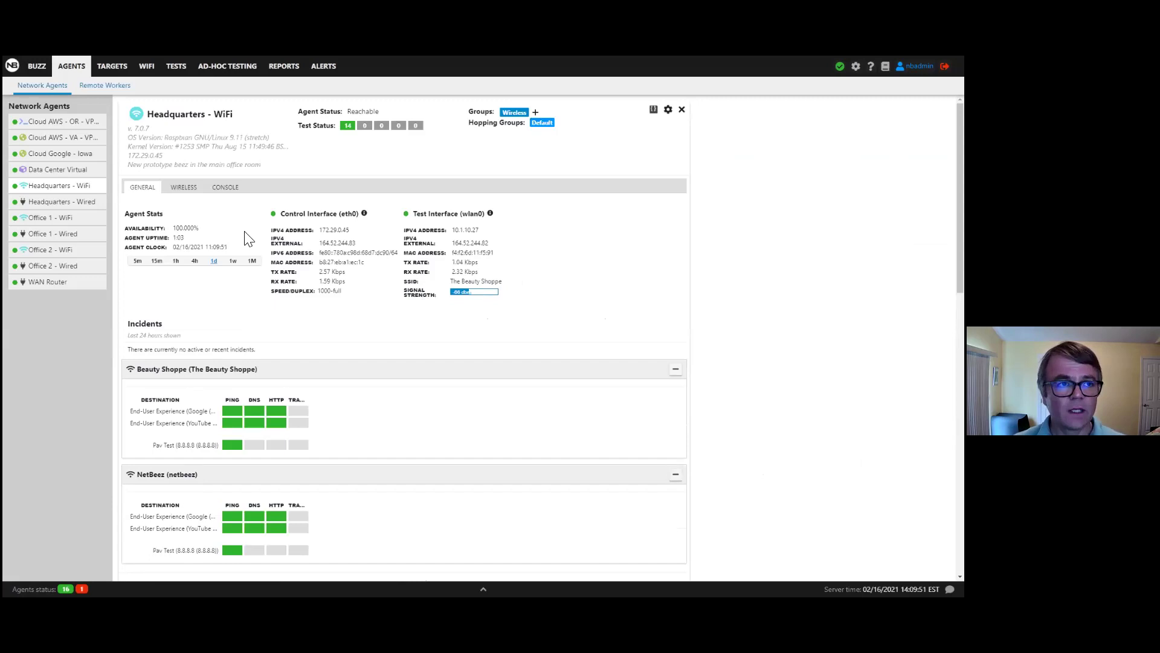
click(120, 91)
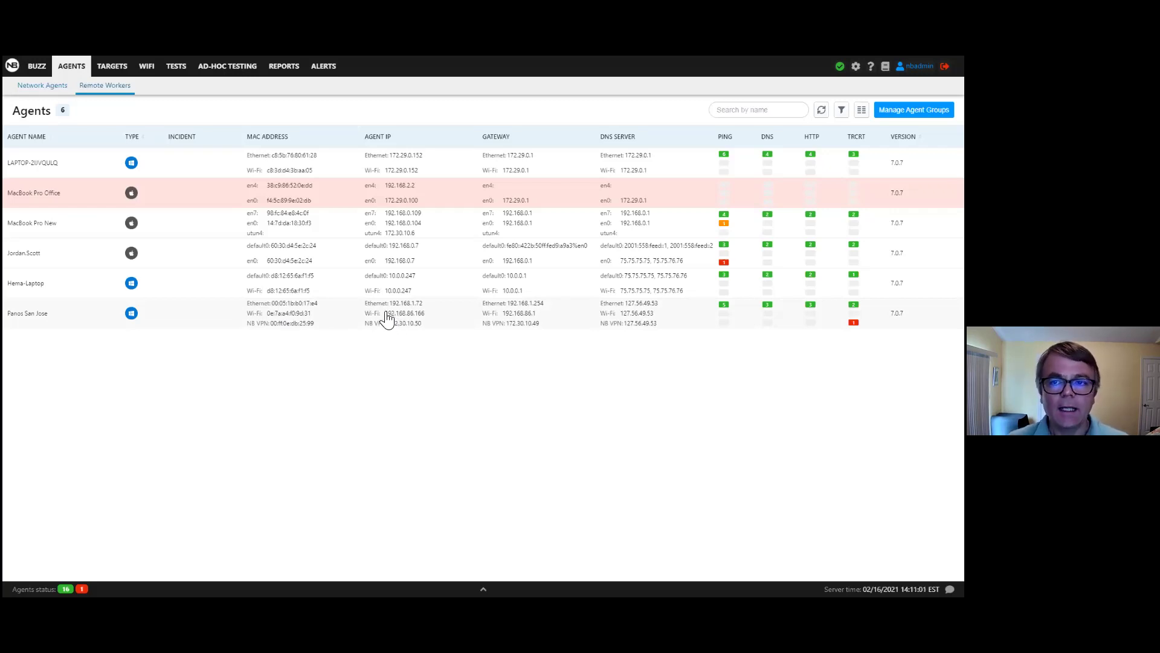
Open the San Jose remote worker's agent page with interface stats, incidents and alert log
click(379, 314)
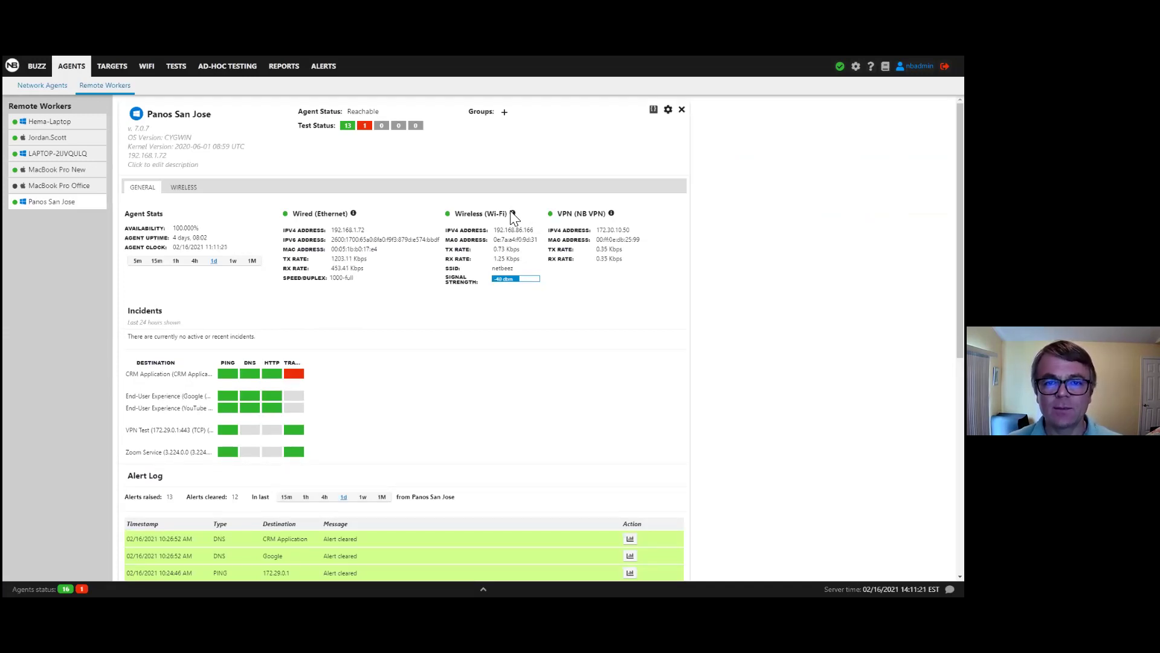
mouse_move(513, 215)
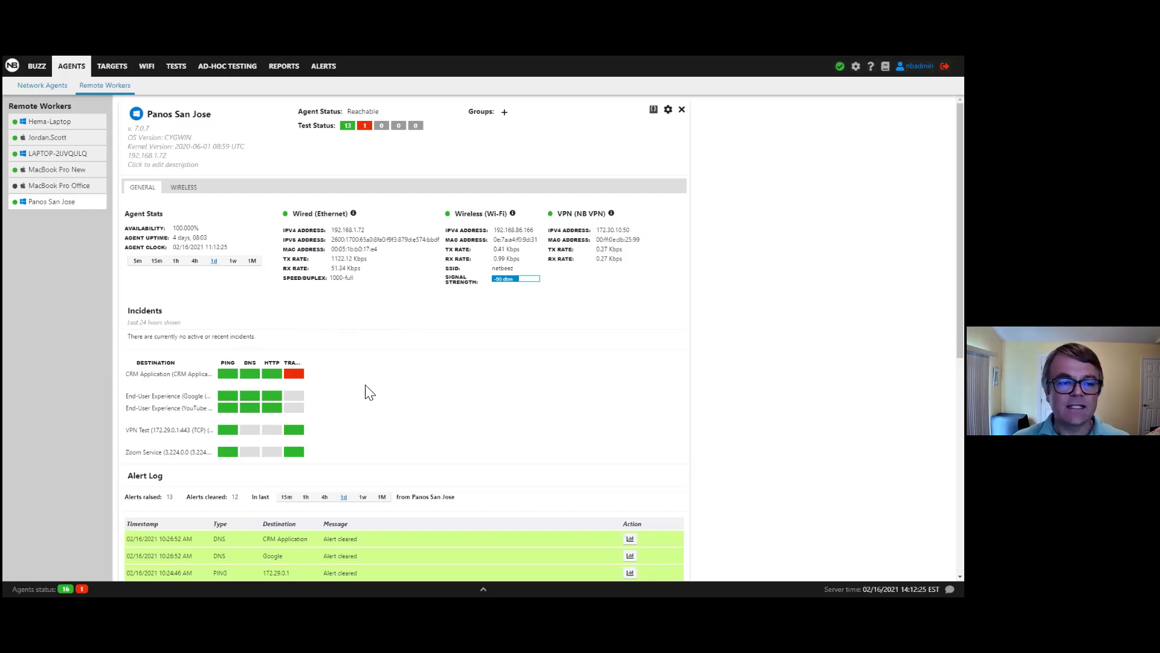
Bring up the Google ping, DNS and HTTP test results for review
click(228, 398)
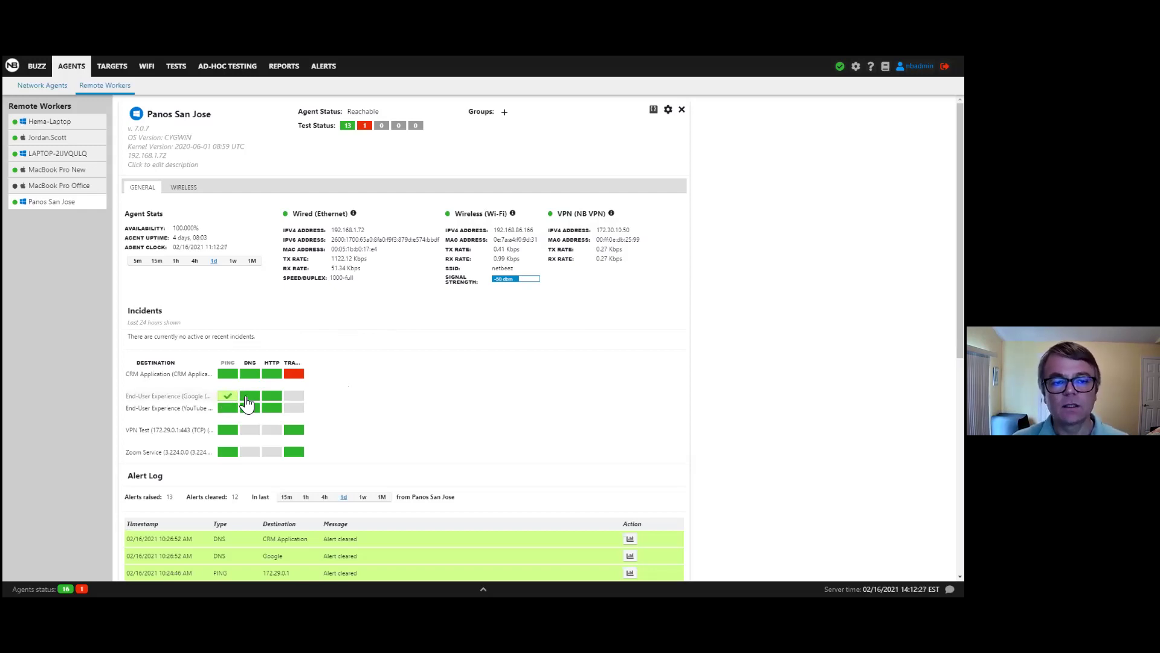
click(247, 399)
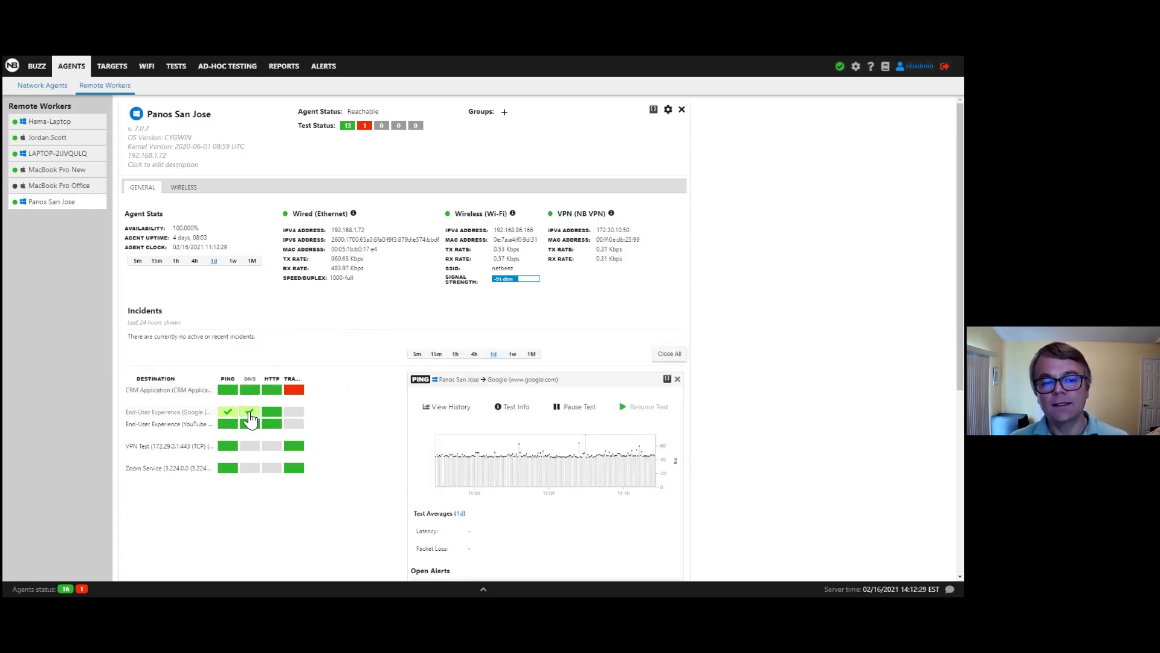
scroll(365, 399, down, 1)
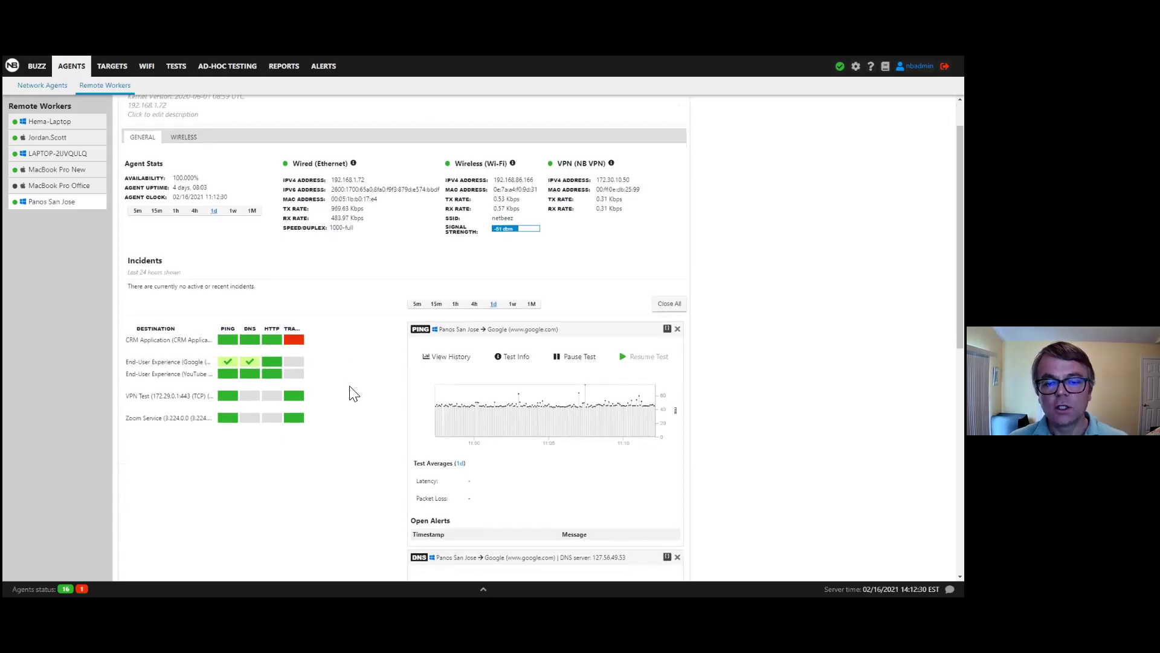
scroll(355, 394, down, 2)
click(272, 263)
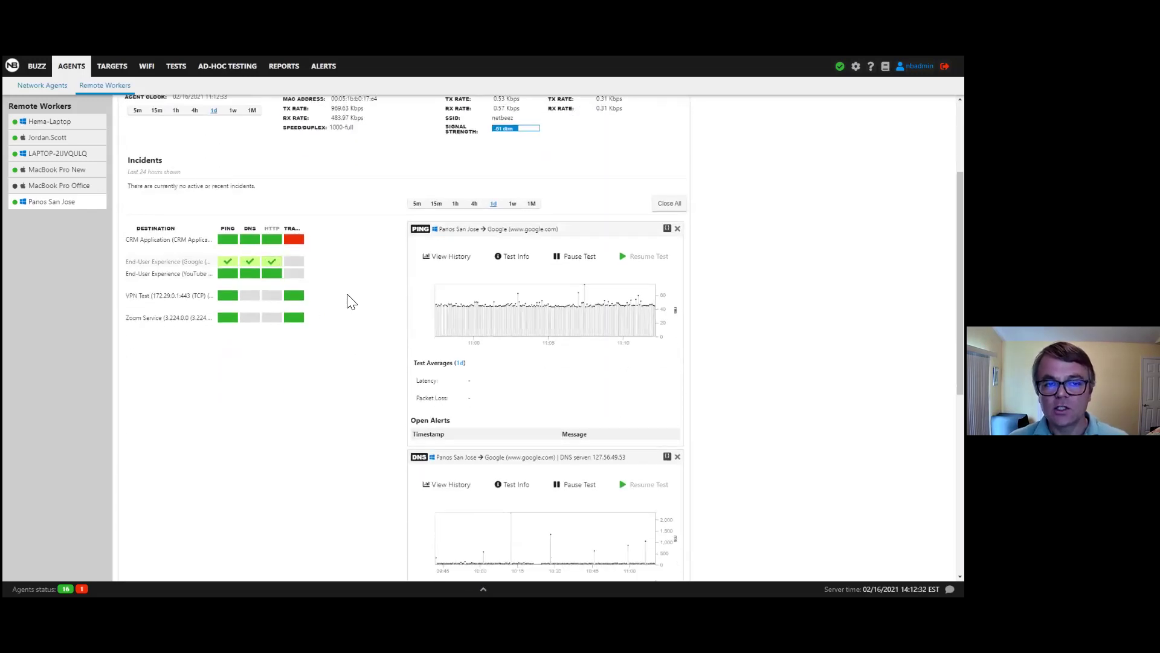
Look through the Google result charts and close the ping details panel
scroll(359, 323, down, 1)
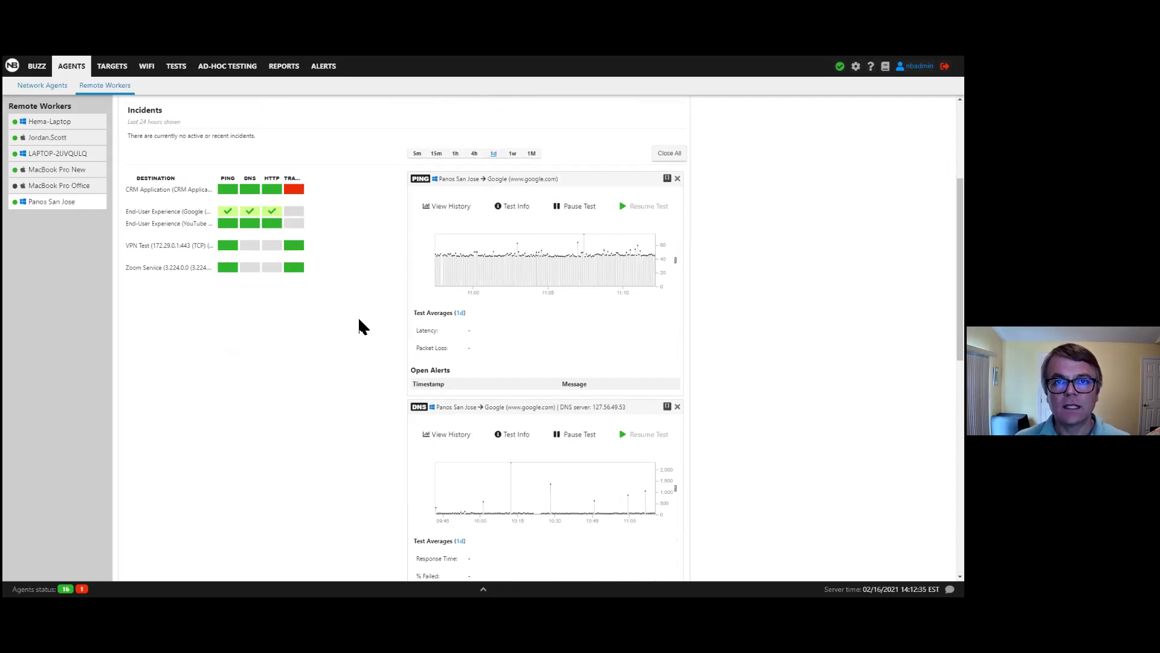
scroll(367, 387, down, 2)
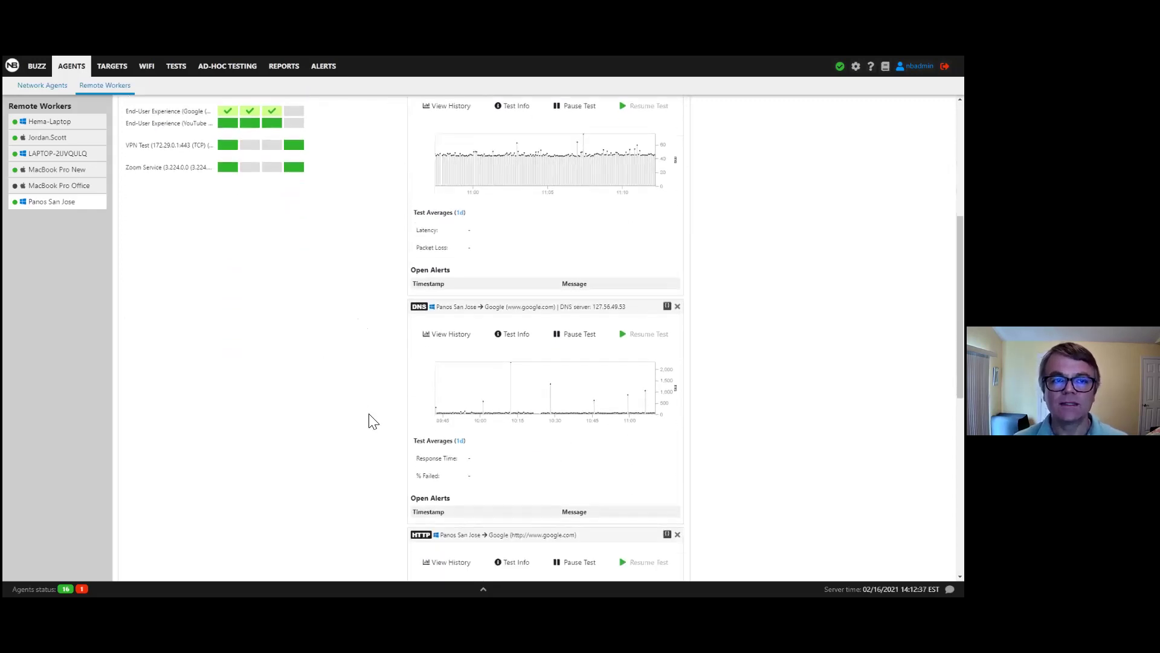
scroll(373, 421, up, 2)
scroll(656, 241, up, 1)
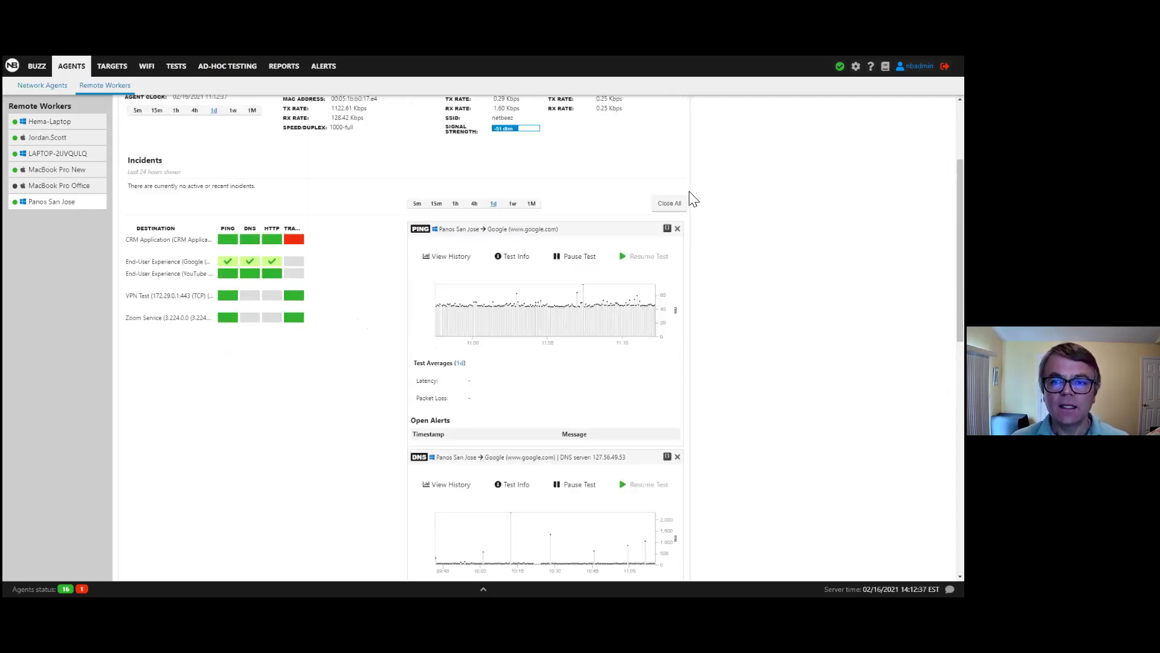
click(678, 229)
Close the Google DNS panel, then review and close the VPN Test ping and traceroute results
click(678, 229)
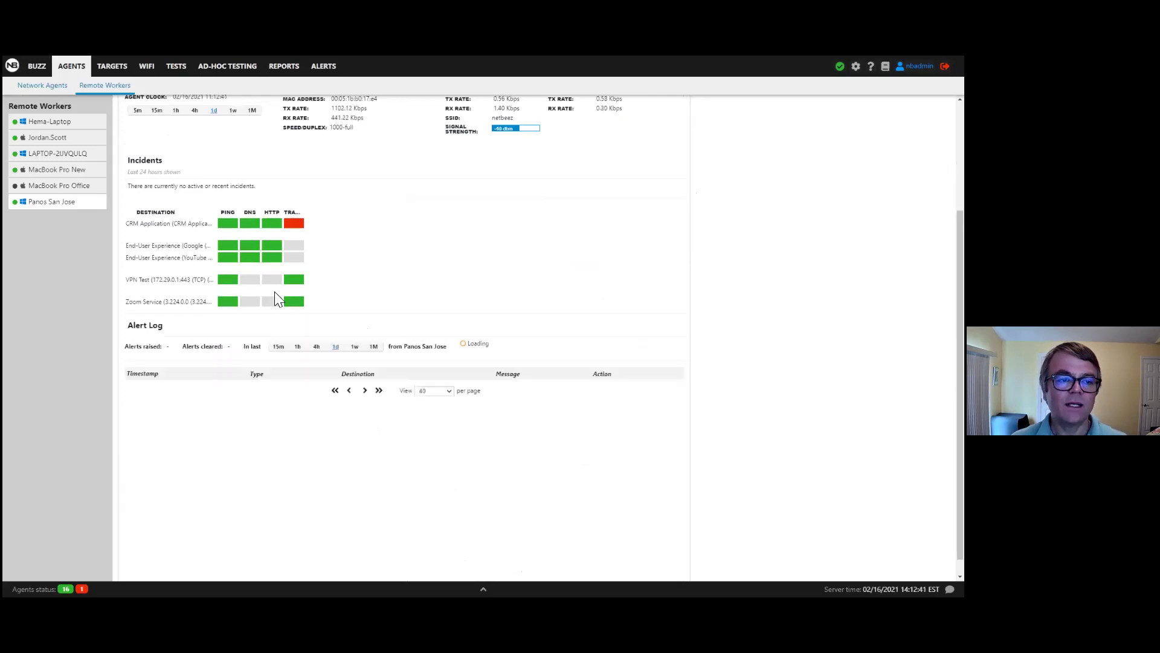
click(228, 280)
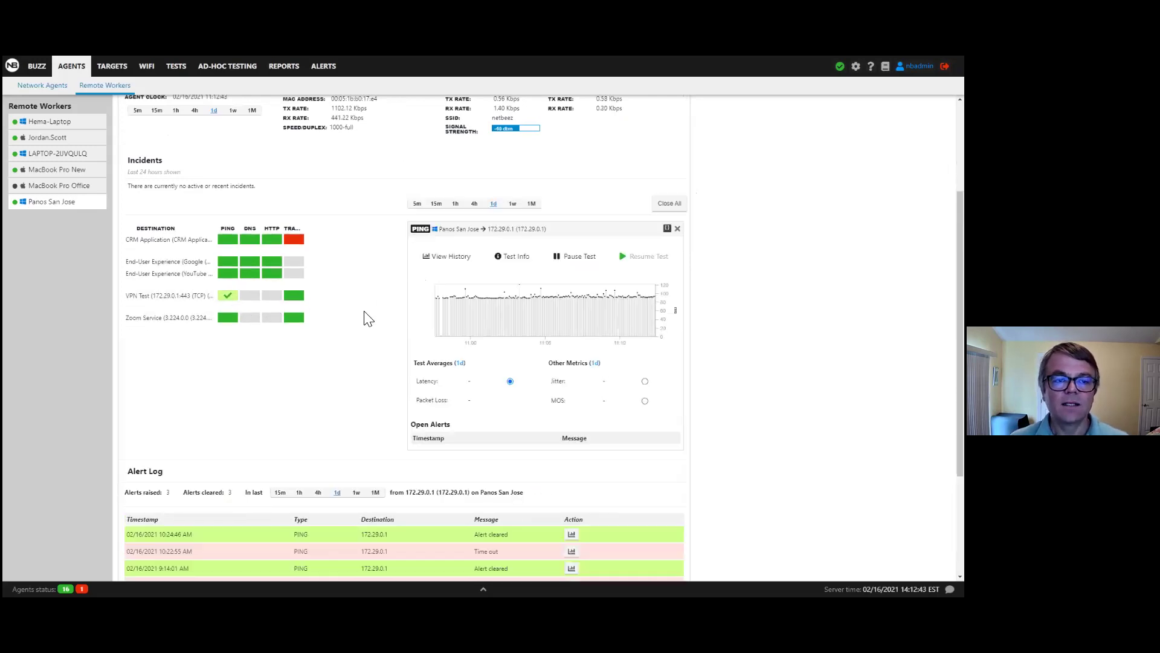
click(294, 297)
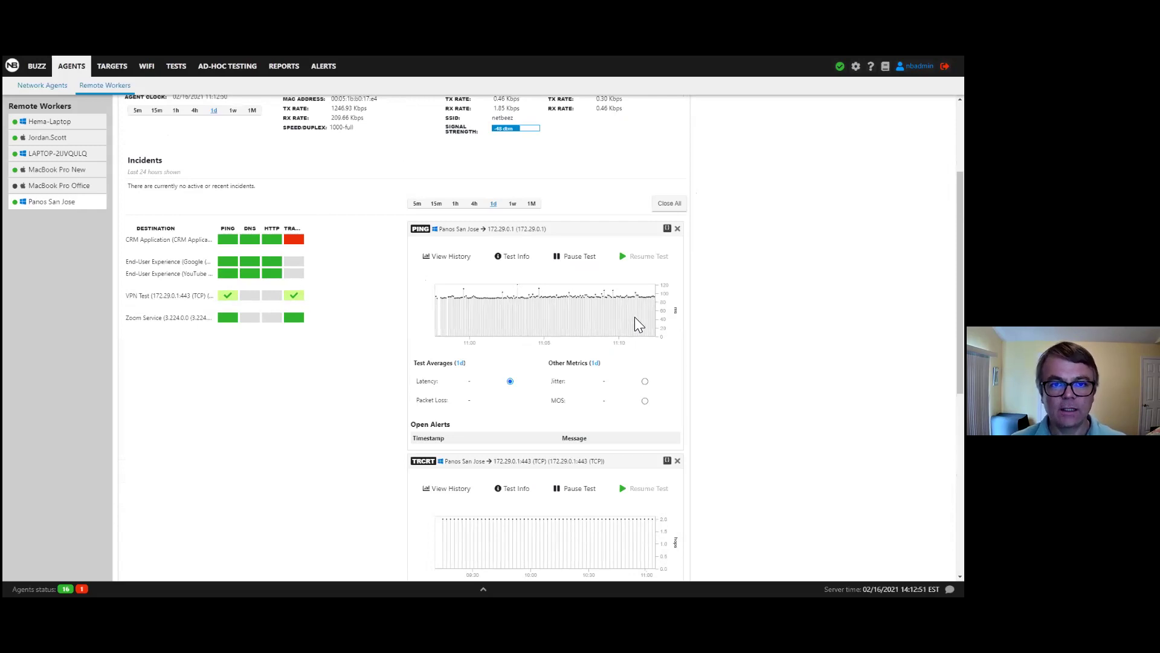
click(677, 228)
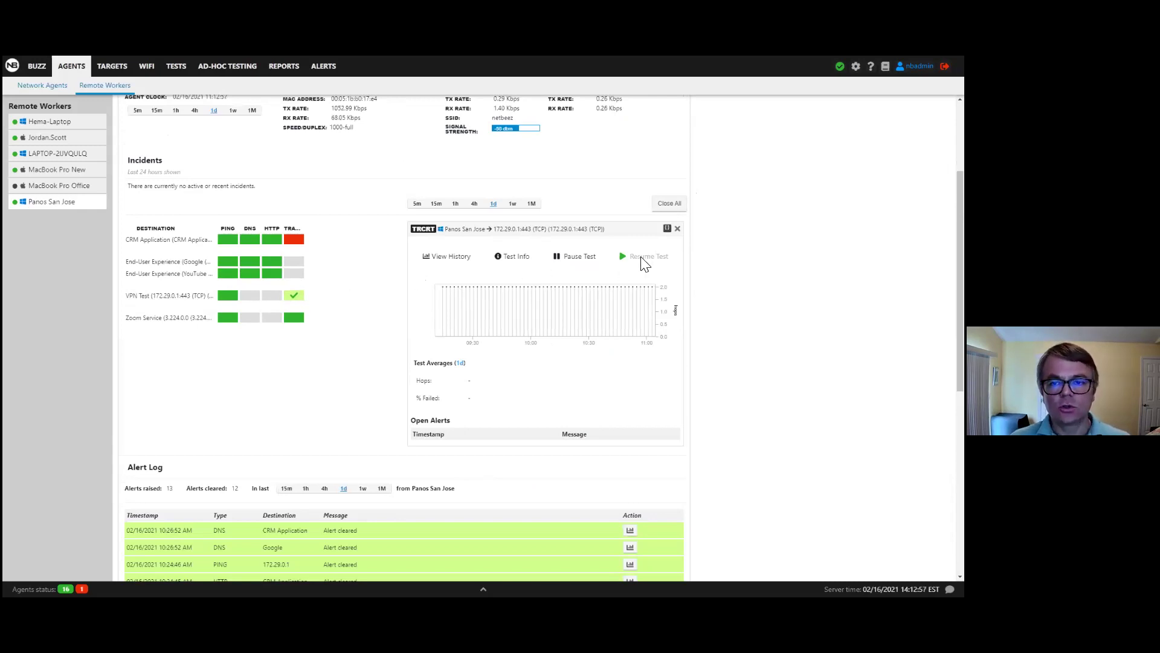
click(677, 228)
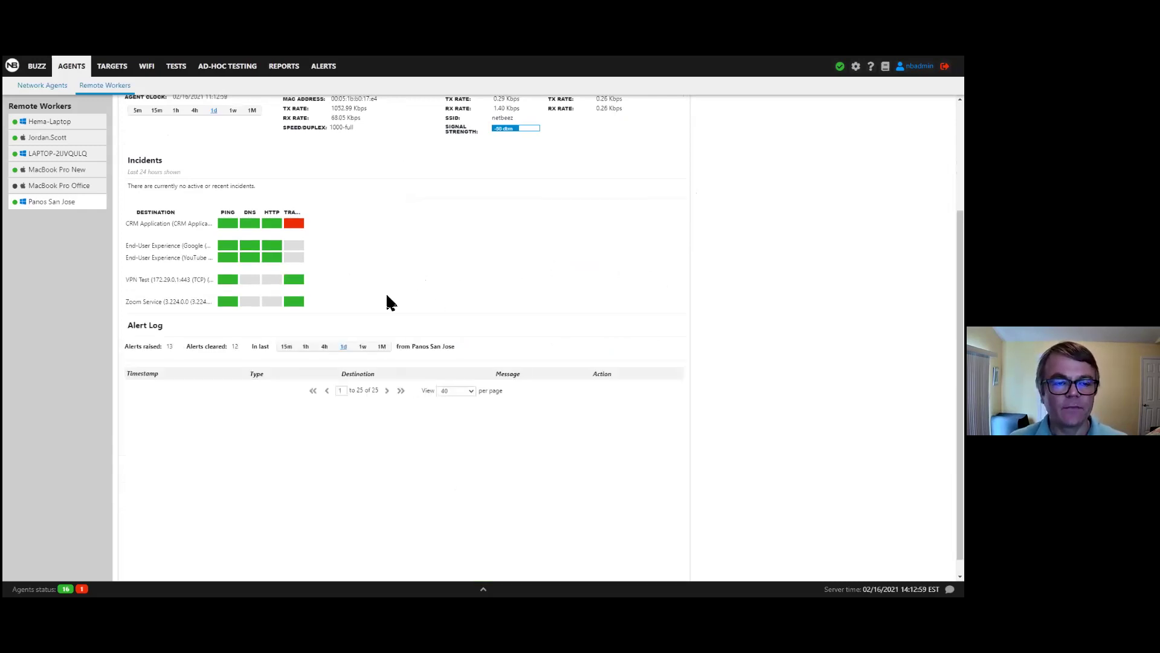
scroll(407, 272, up, 2)
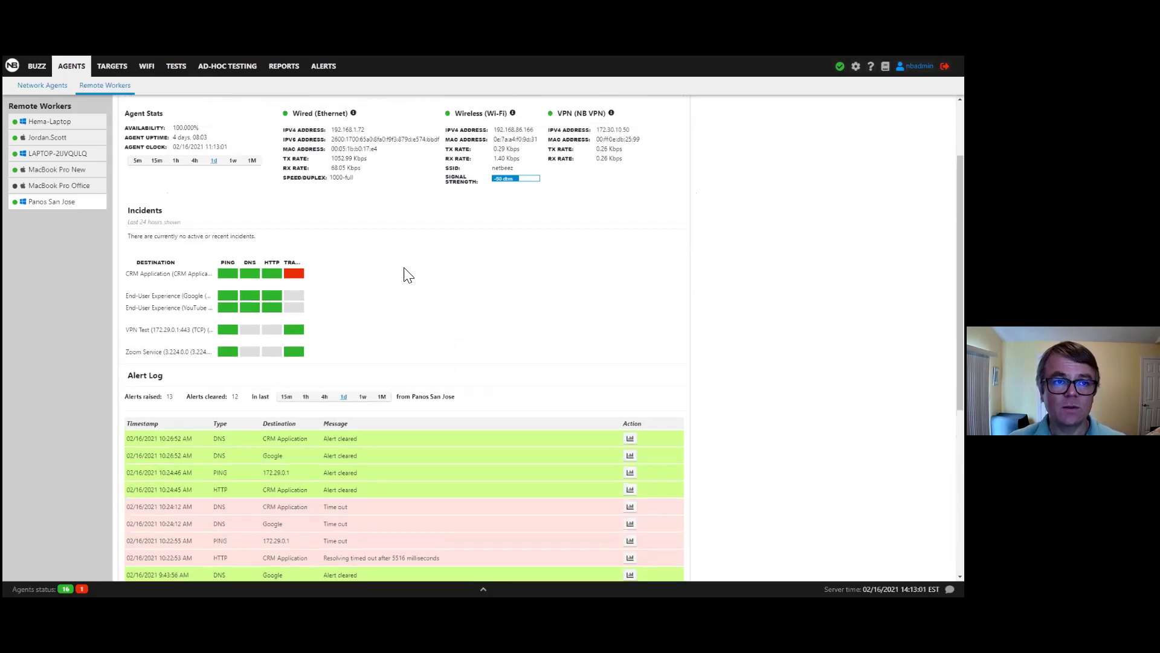
Open the Zoom Service ping details and chart jitter instead of latency
click(229, 403)
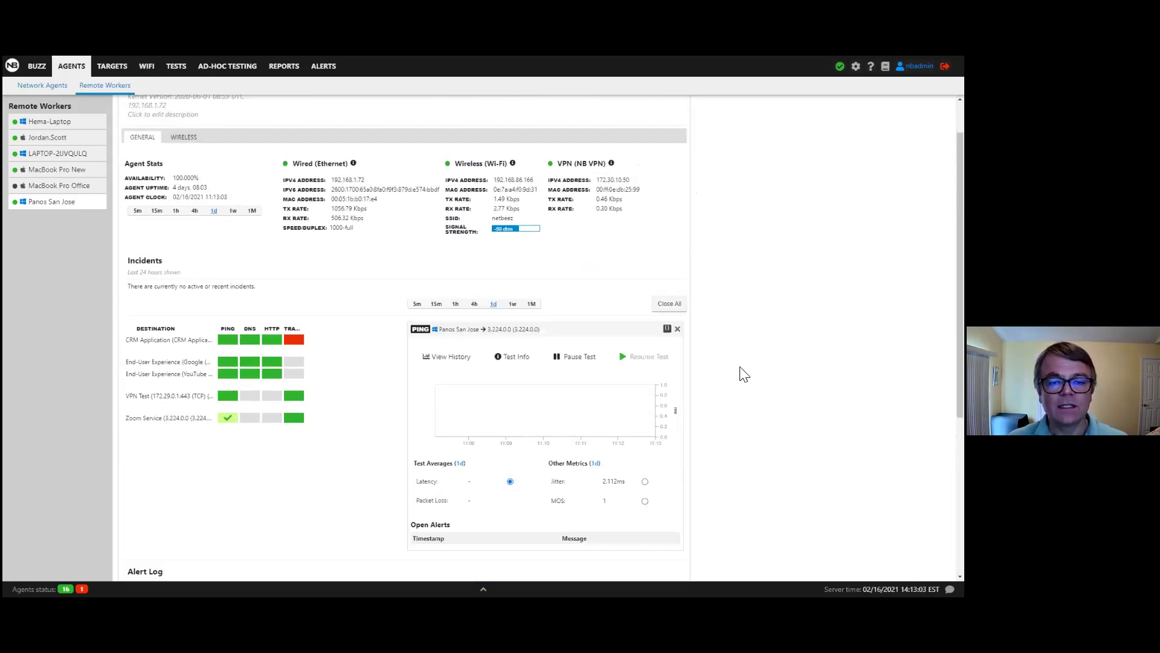
scroll(752, 352, down, 1)
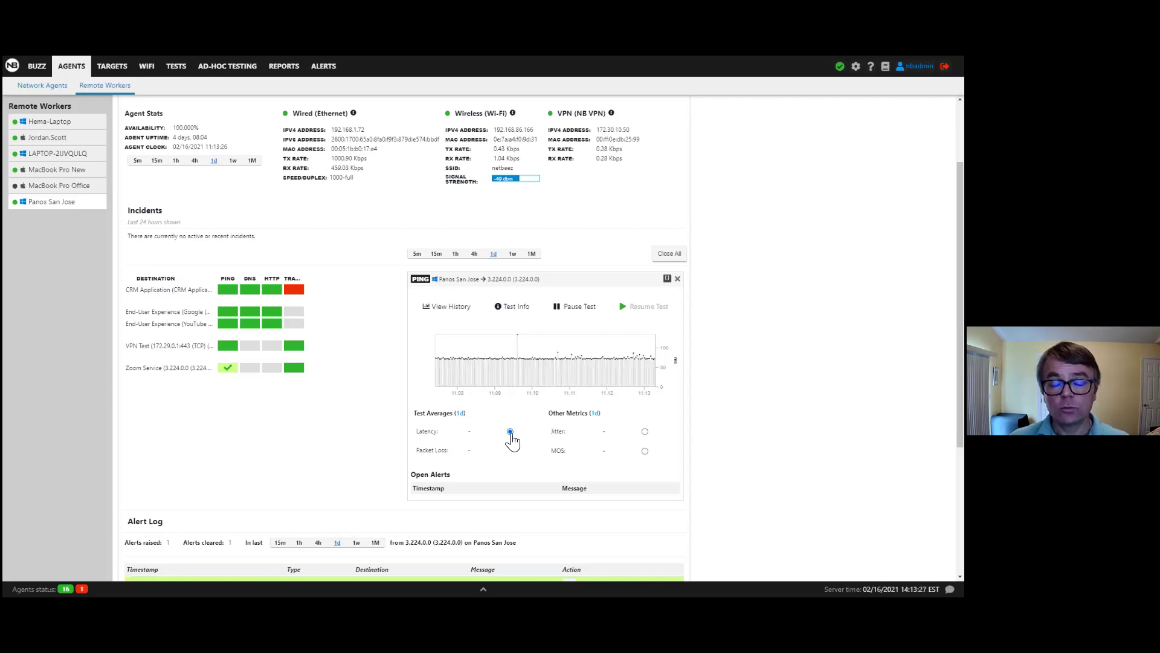
click(645, 432)
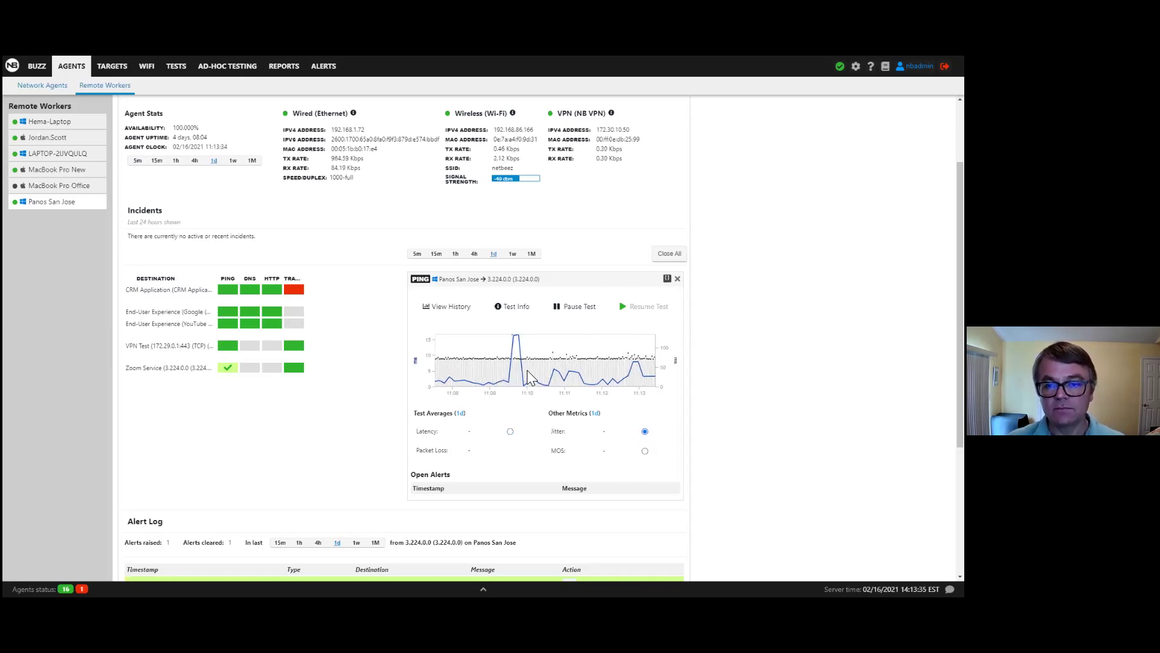
Plot MOS instead of jitter on the Zoom Service ping graph via Other Metrics
click(645, 452)
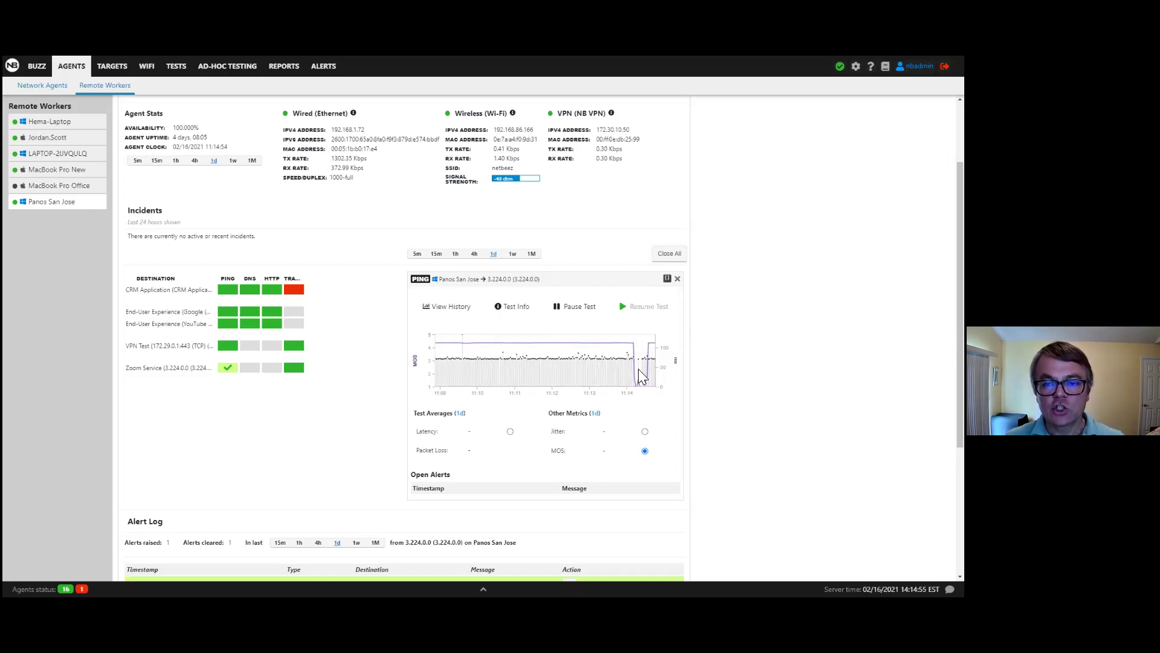
click(646, 433)
click(510, 432)
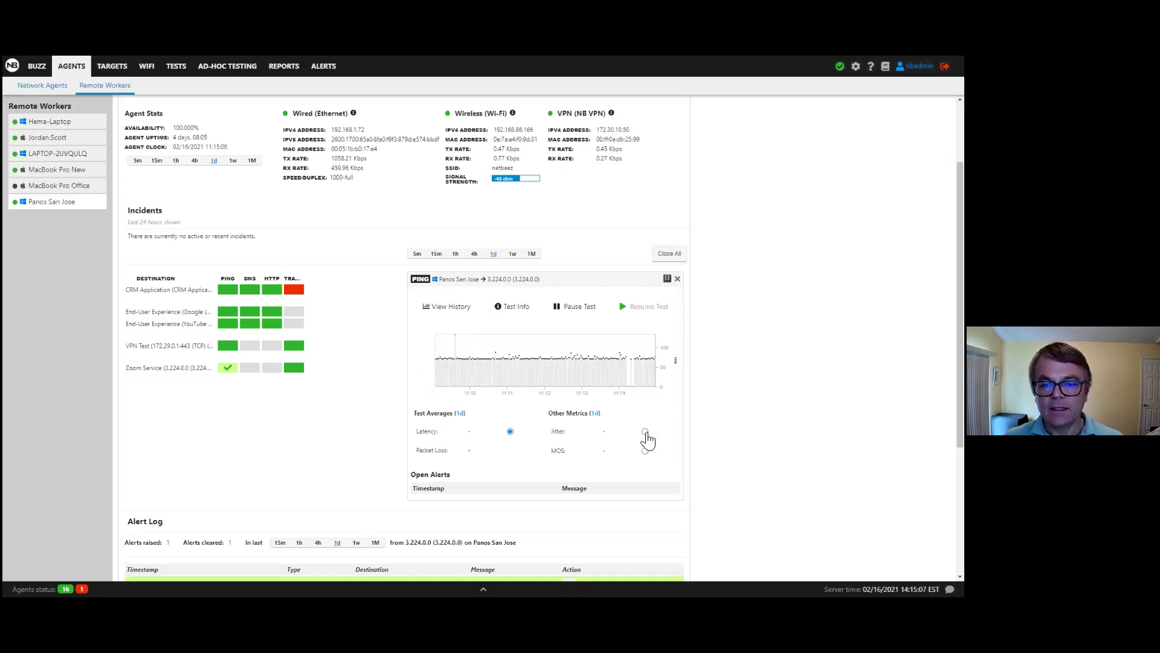
click(420, 256)
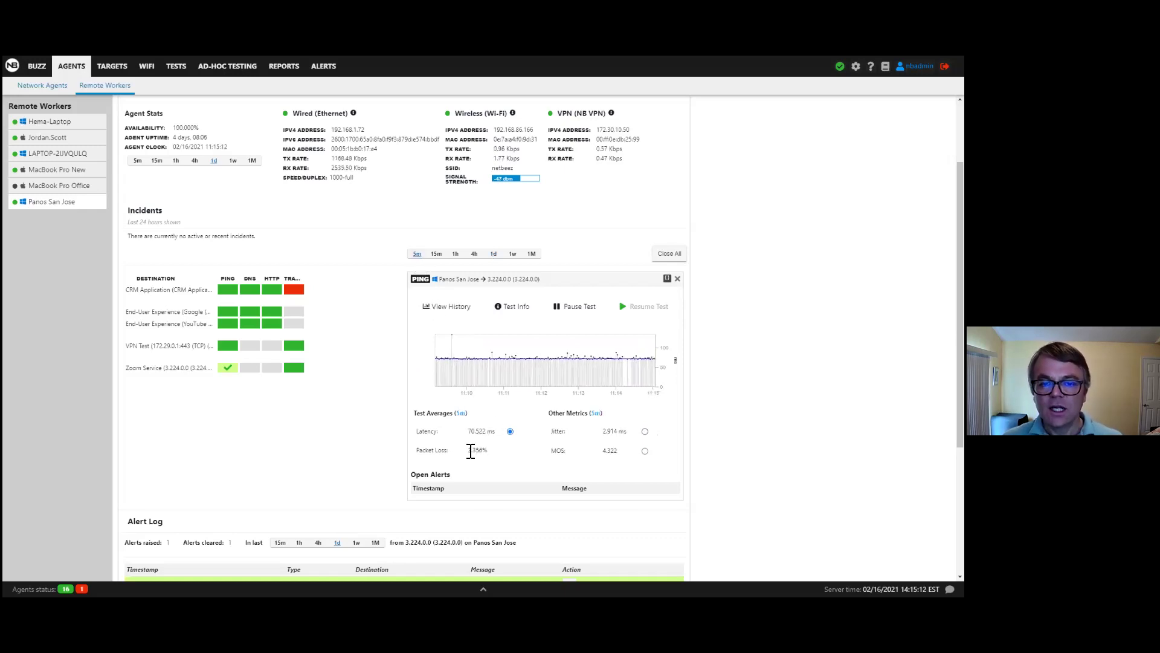
double_click(518, 467)
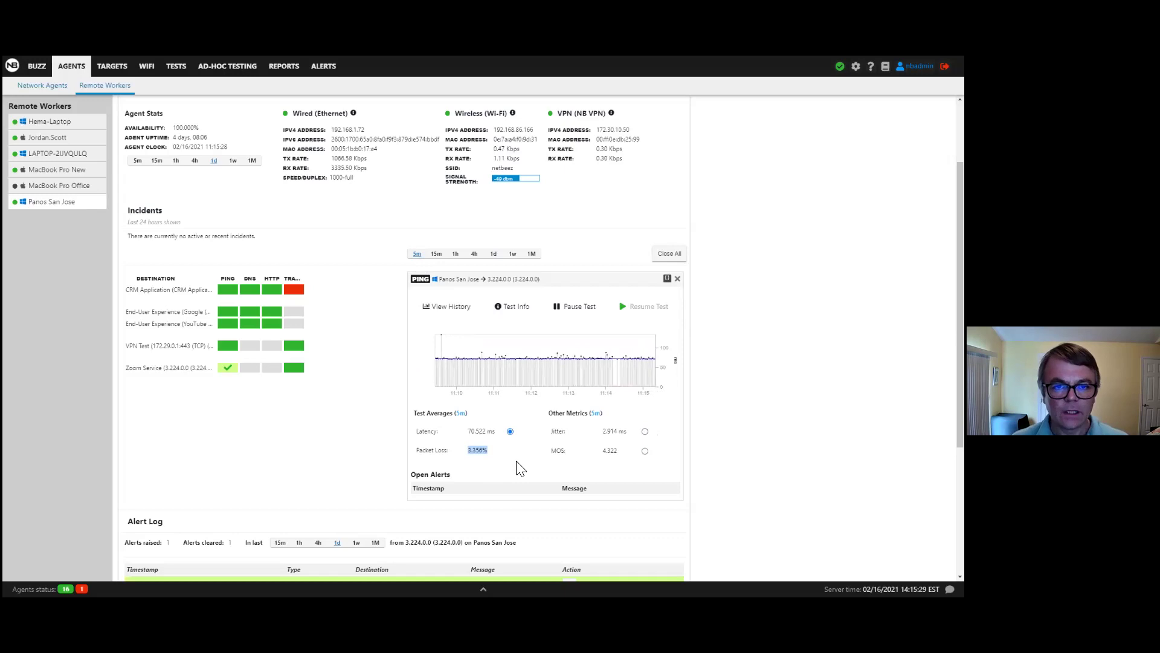
scroll(513, 418, up, 3)
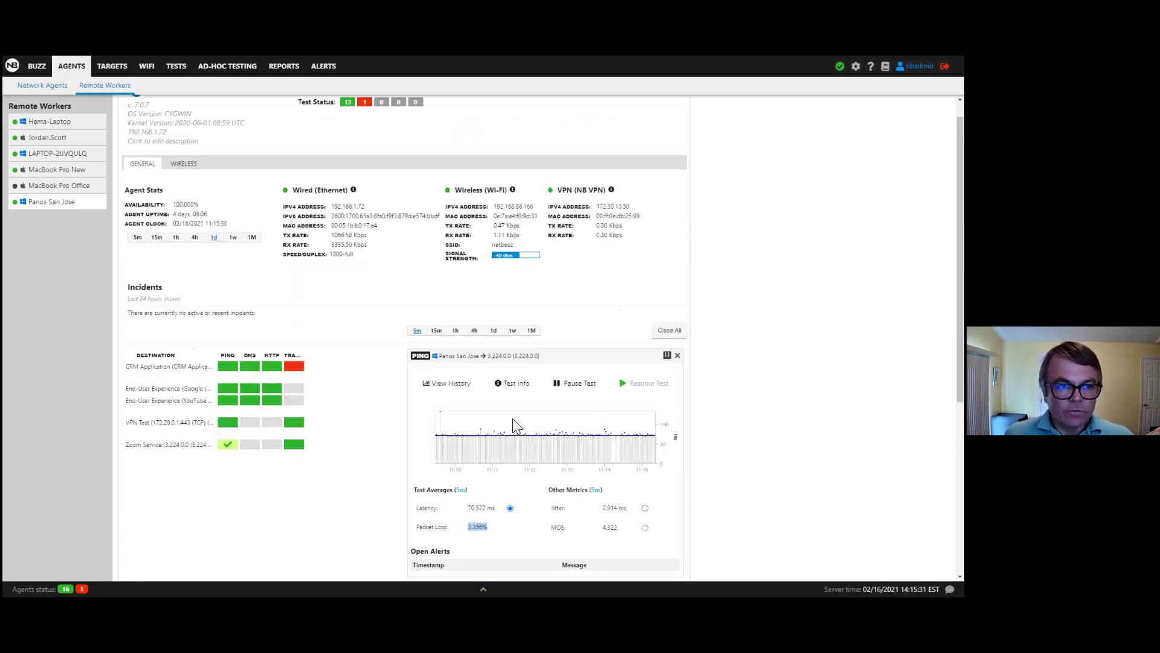
scroll(197, 218, up, 1)
Show the San Jose worker's wireless details and read its Wi-Fi charts, signal near -40 dBm
click(200, 192)
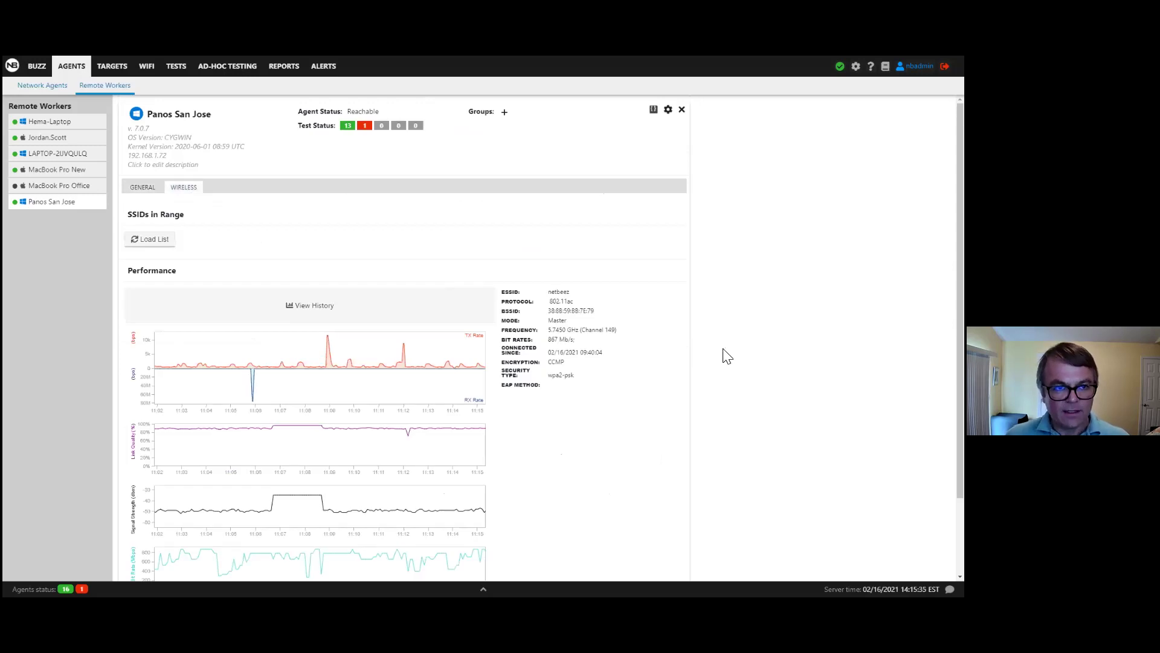
scroll(728, 356, down, 1)
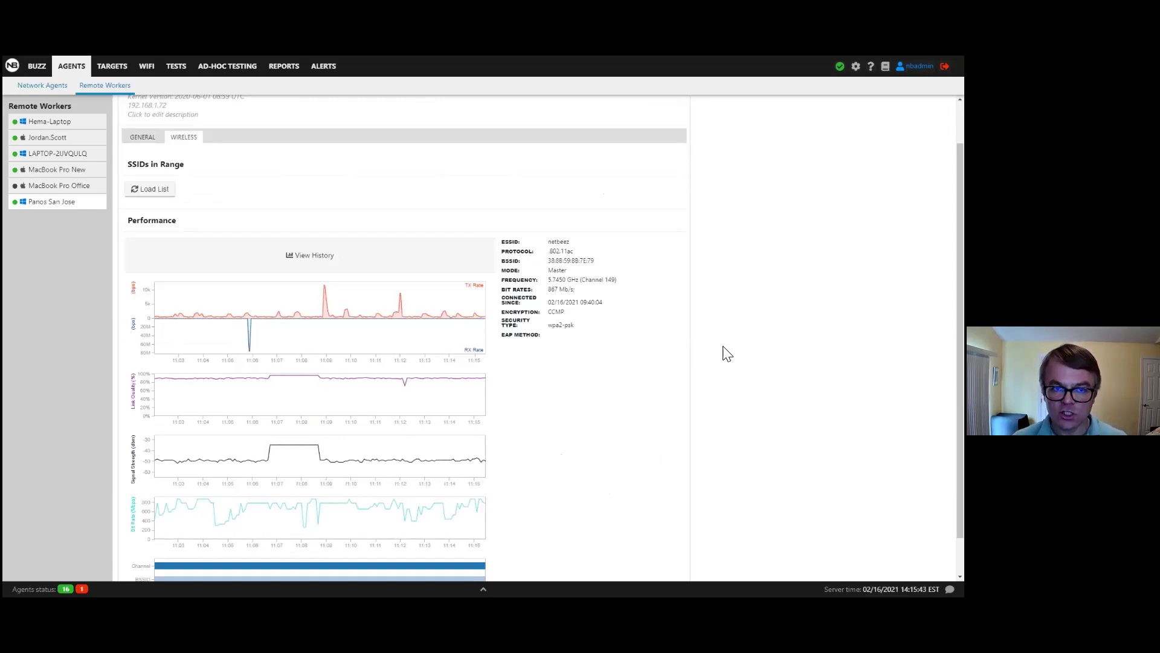
scroll(743, 360, down, 1)
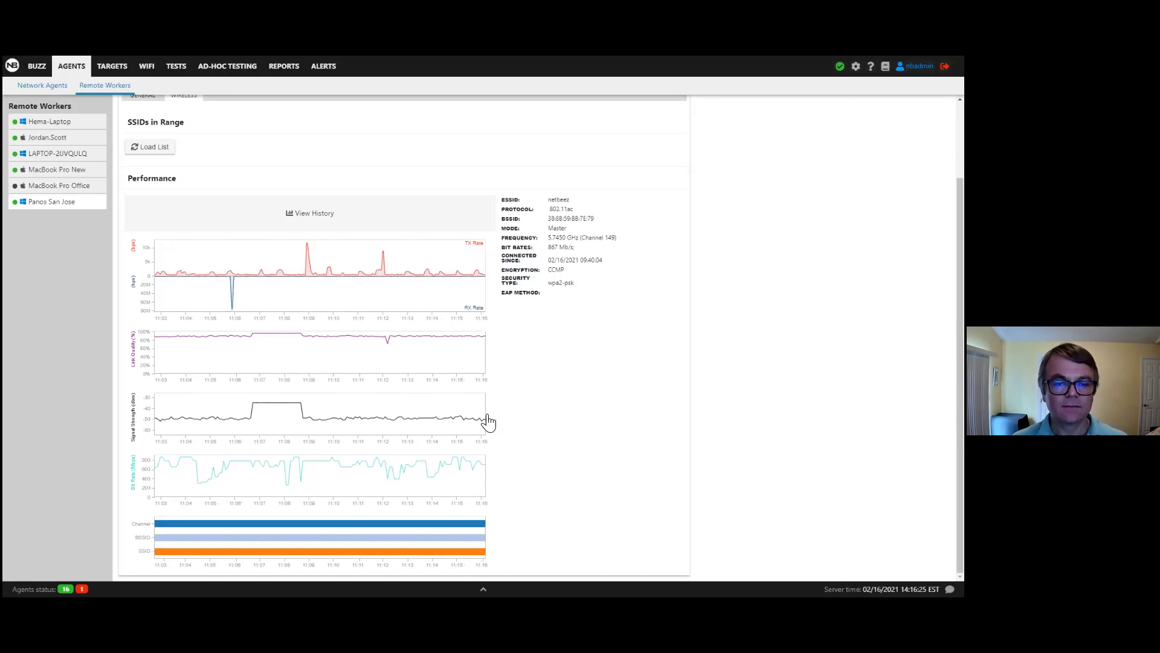
mouse_move(465, 465)
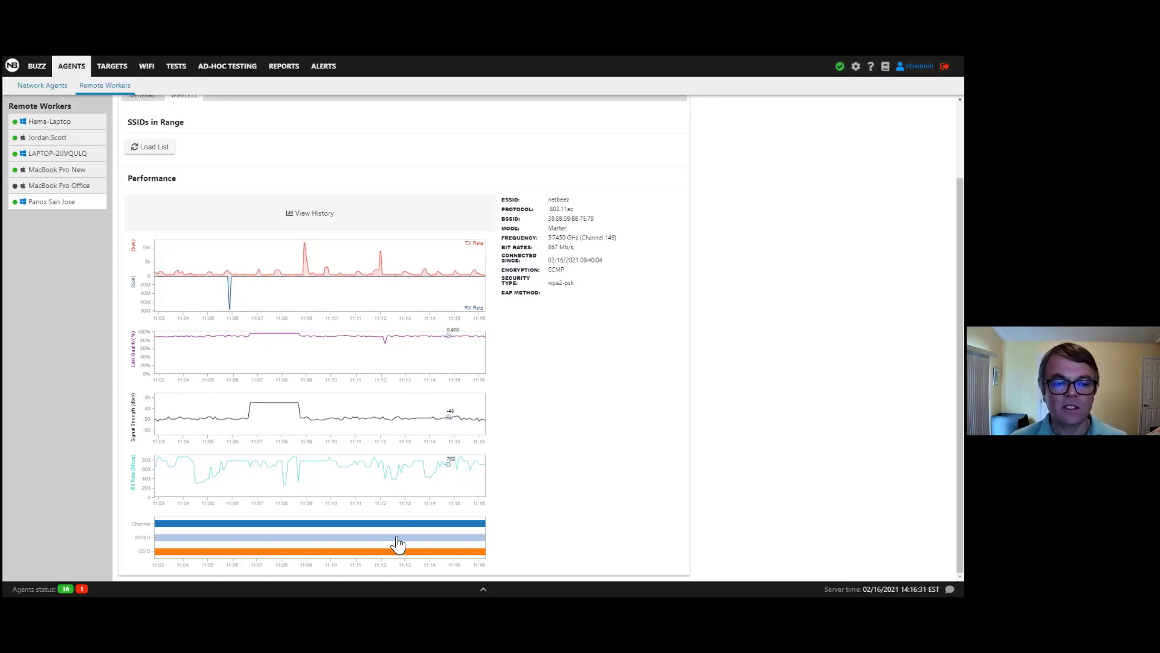
mouse_move(403, 544)
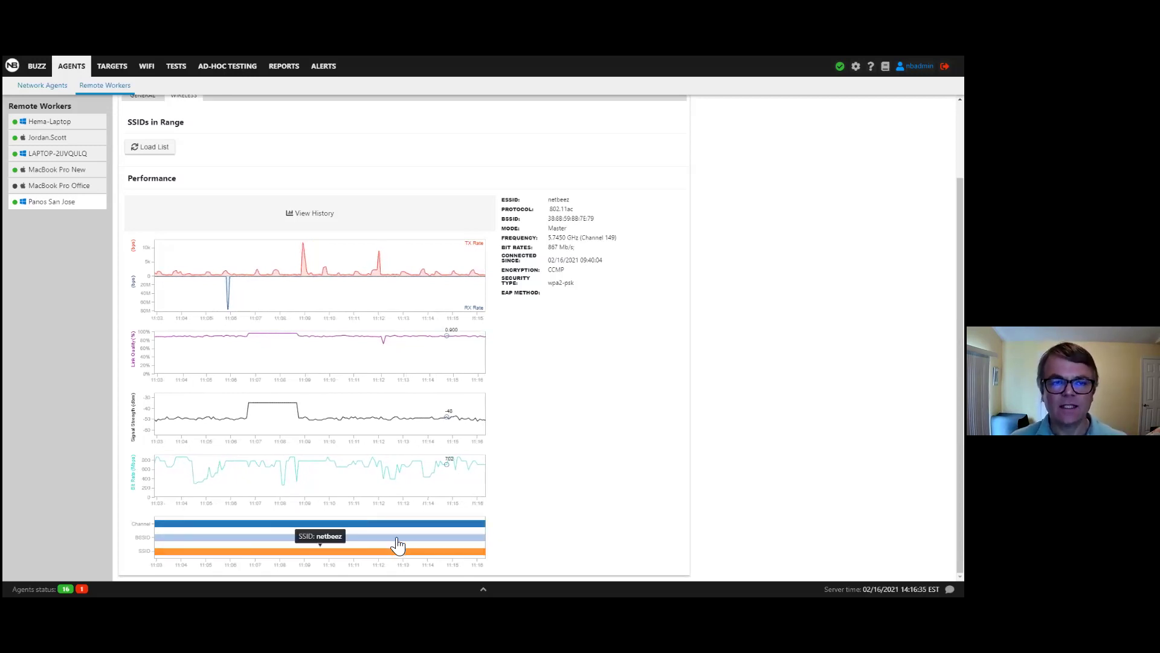
Open the SSID netbeez Wi-Fi history and shift the window to 10:05–10:45, Feb 16 2021
click(294, 213)
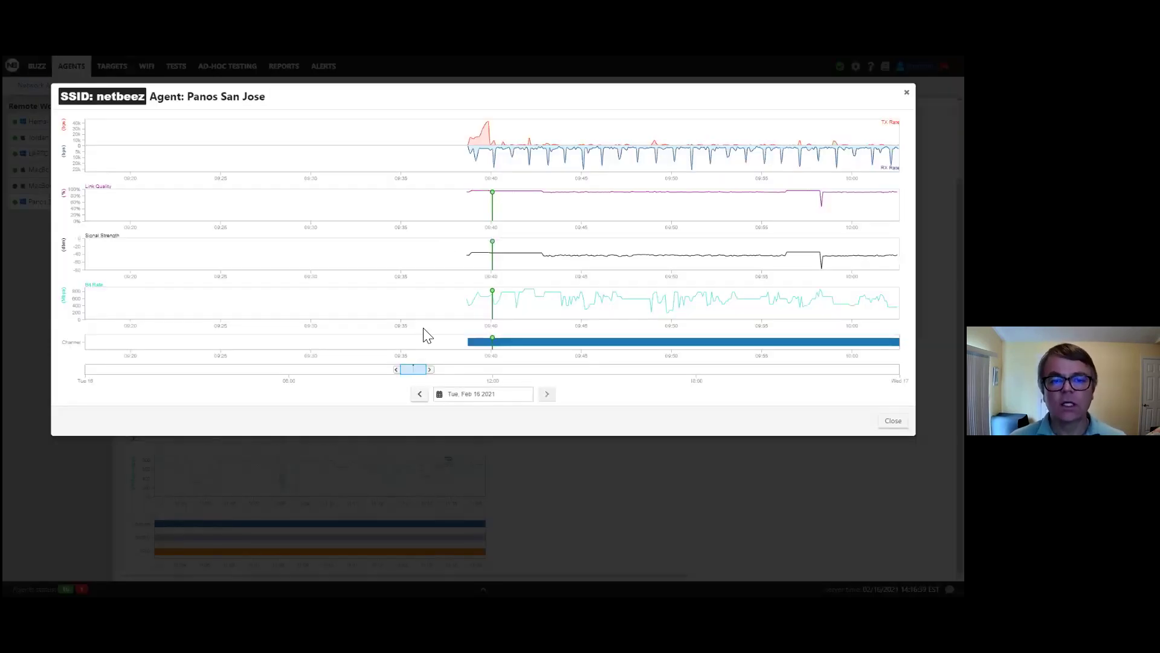
drag(421, 368, 448, 372)
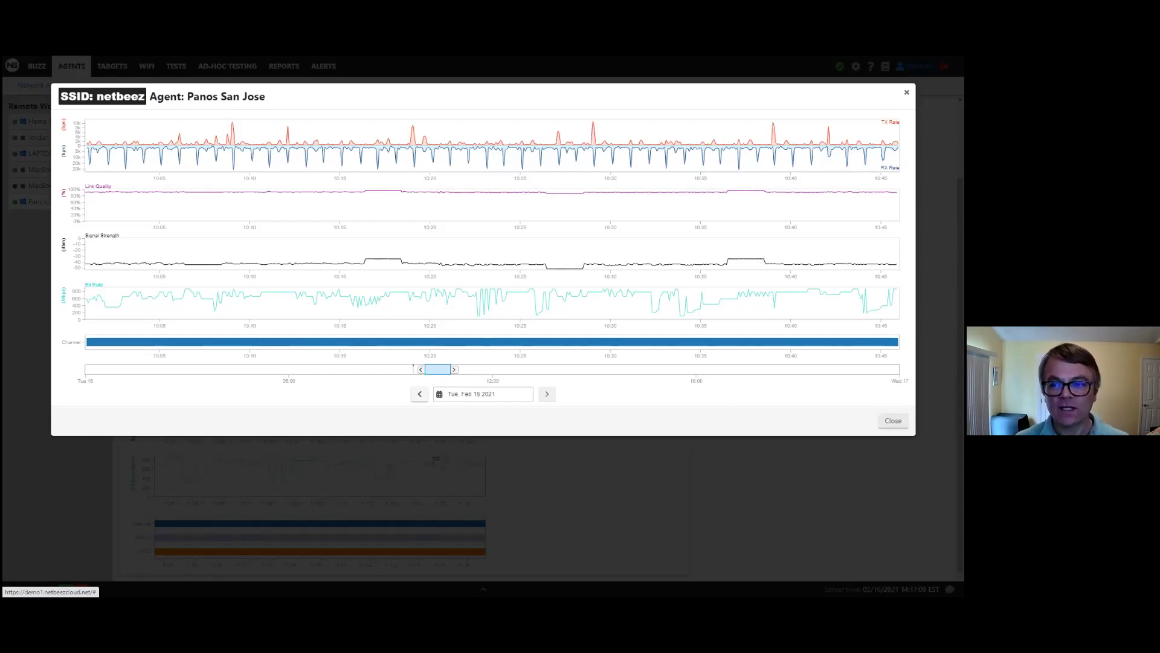
Close the history, sort SSIDs in range by channel, and highlight the netbeez entries on 149
key(Escape)
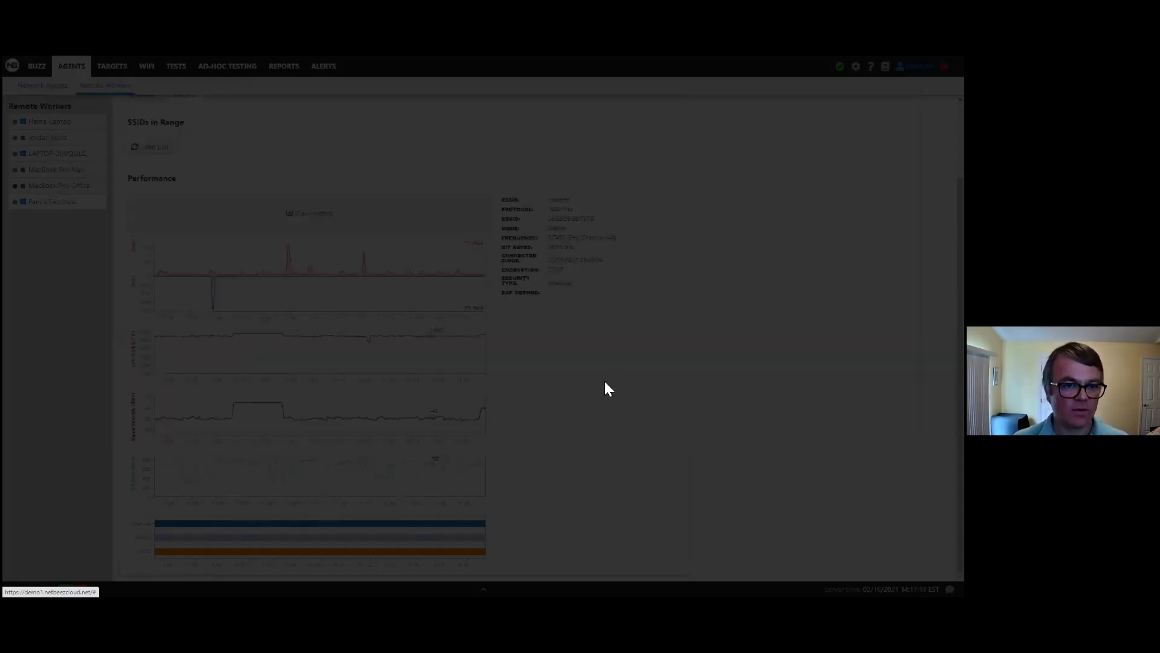
scroll(572, 308, up, 3)
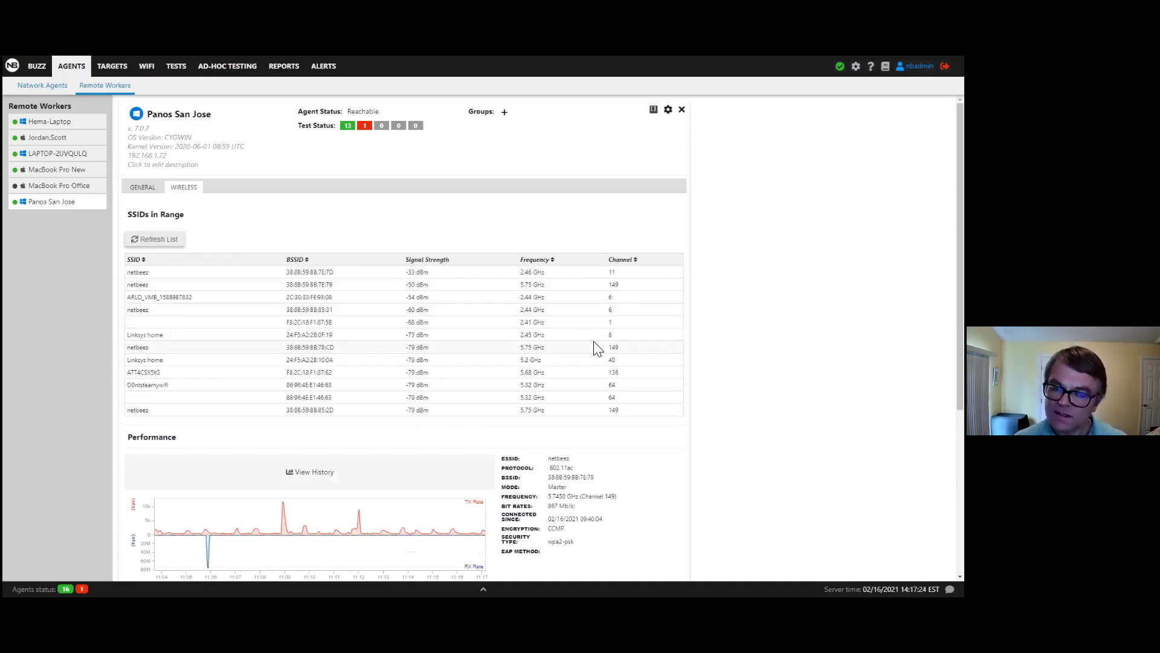
click(622, 259)
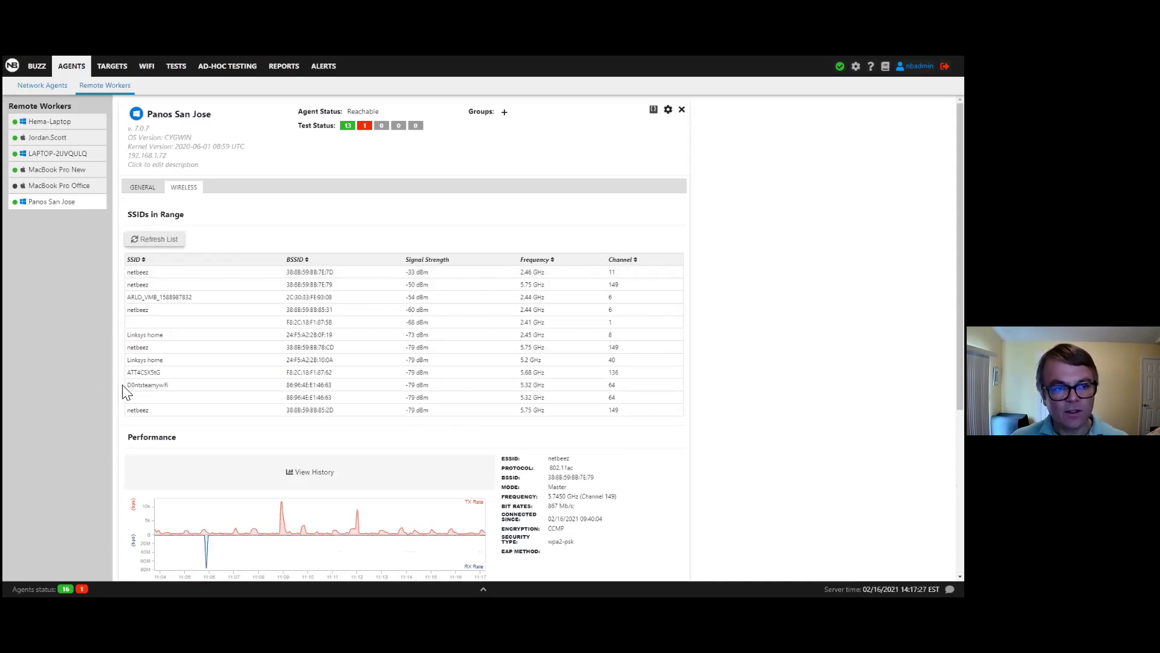
drag(146, 386, 637, 383)
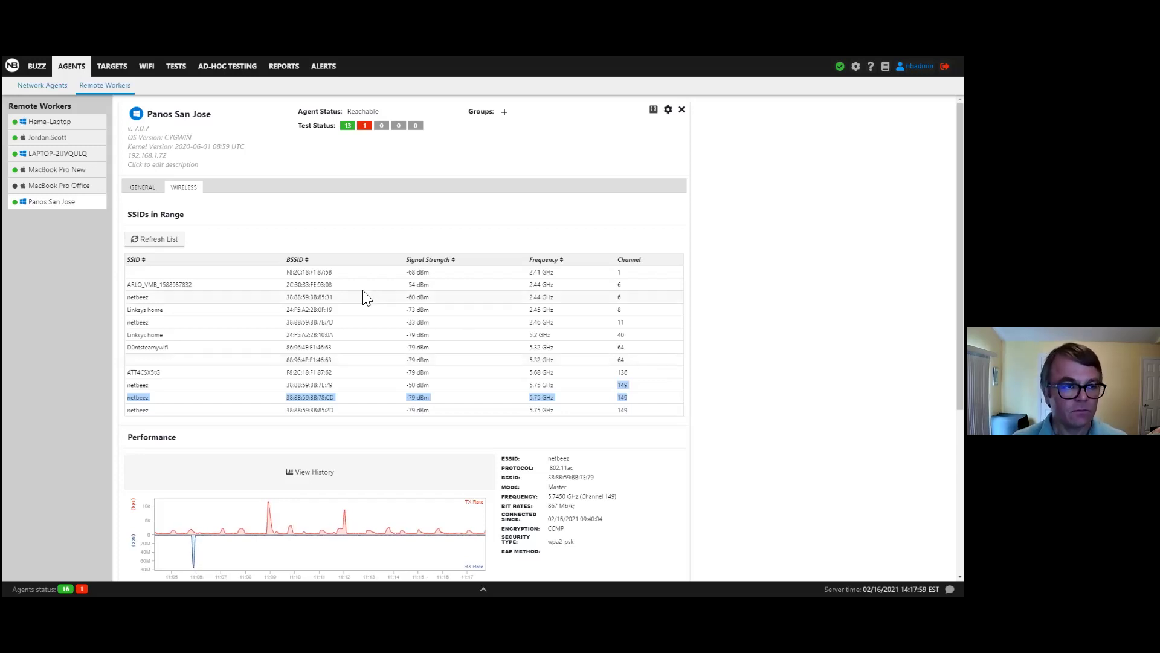
Show the MacBook Pro New agent's wireless charts, on SSID powerzone channel 153
click(77, 171)
click(139, 190)
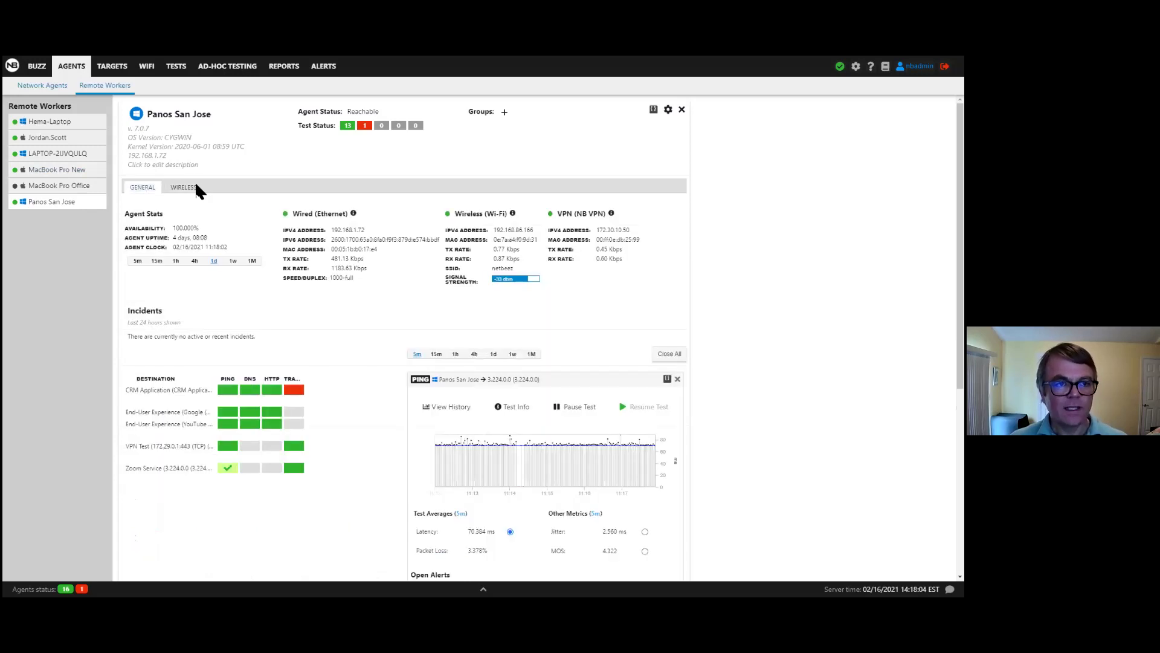
click(183, 189)
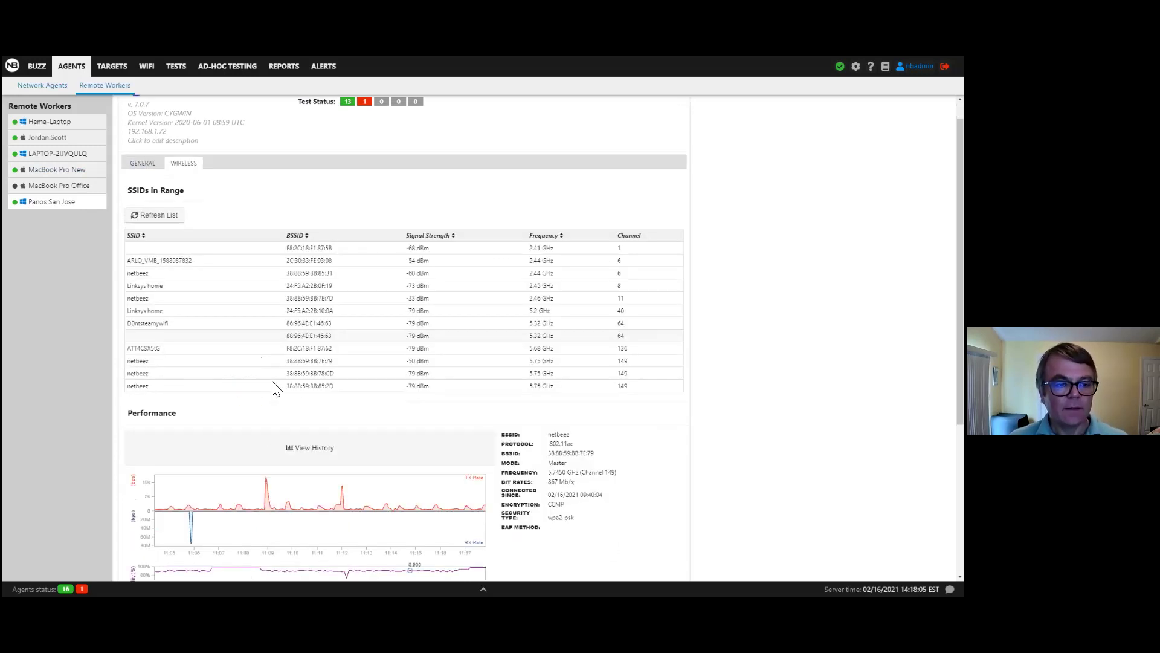
scroll(251, 465, down, 2)
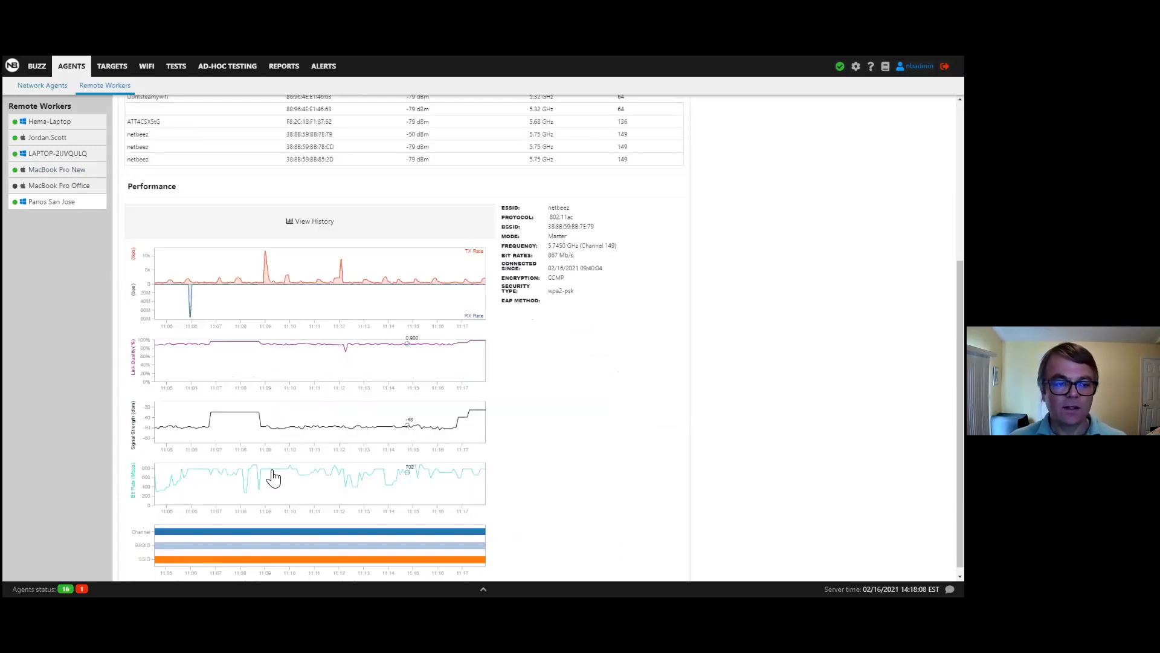
scroll(272, 479, down, 2)
click(79, 172)
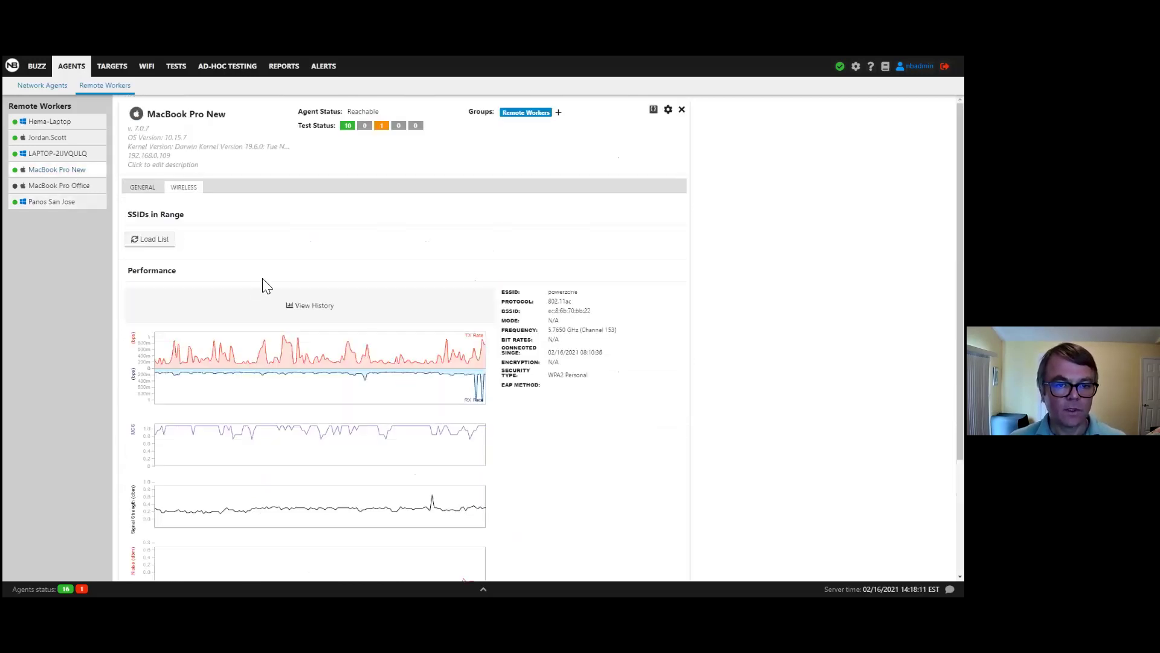
scroll(624, 395, down, 2)
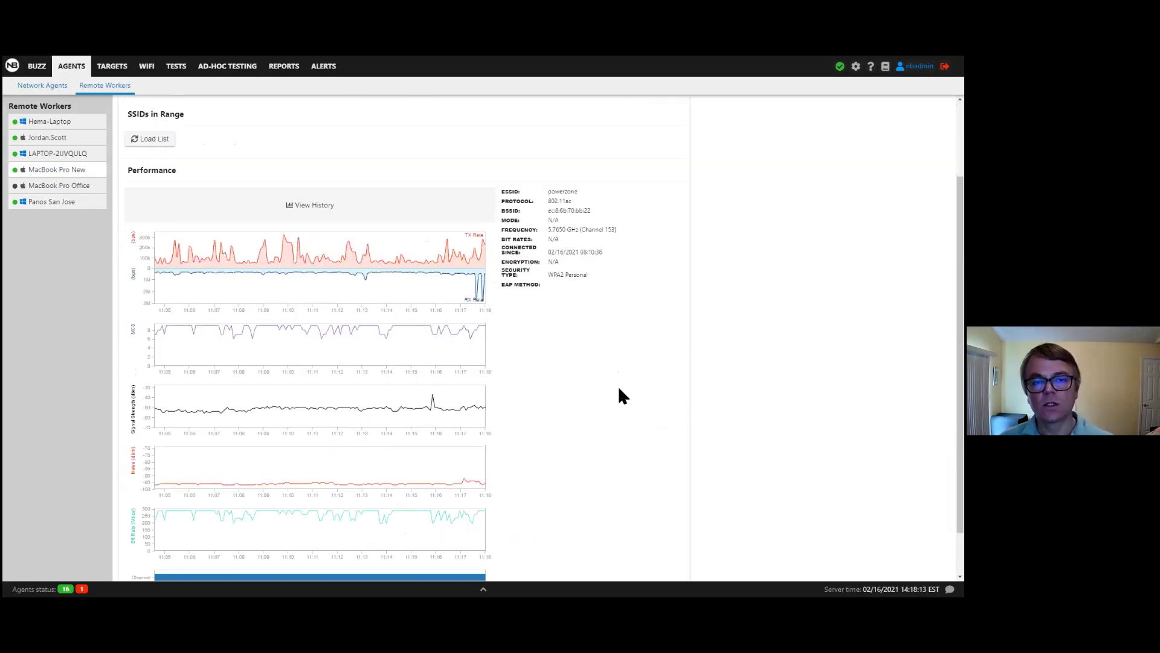
scroll(619, 388, down, 1)
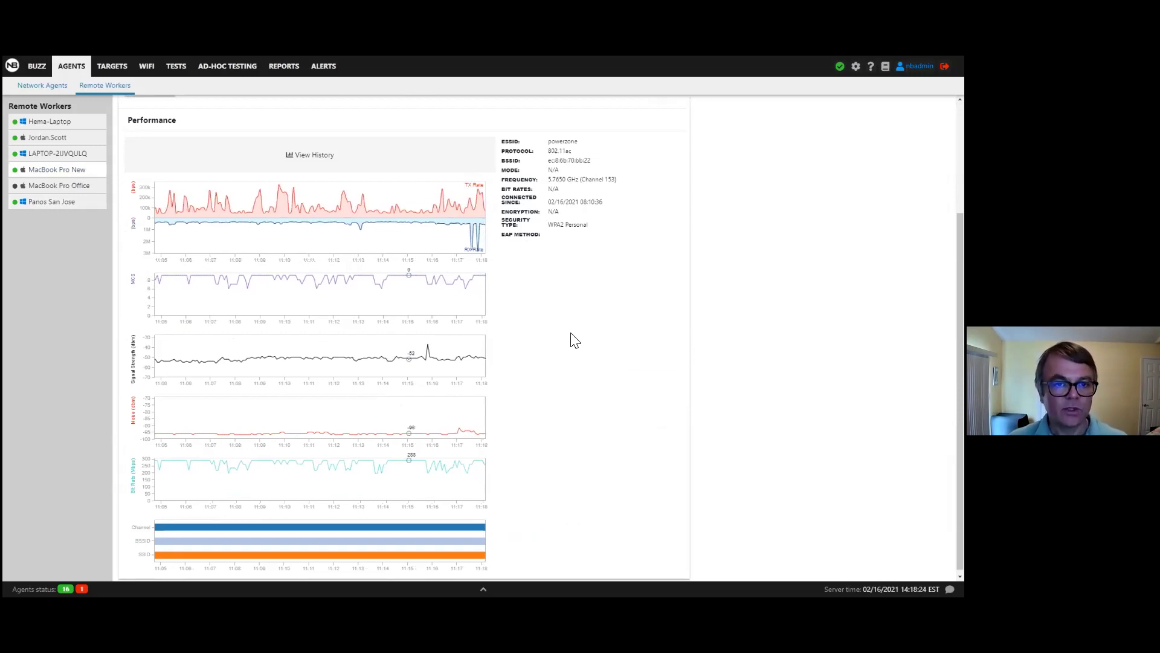
scroll(466, 336, down, 1)
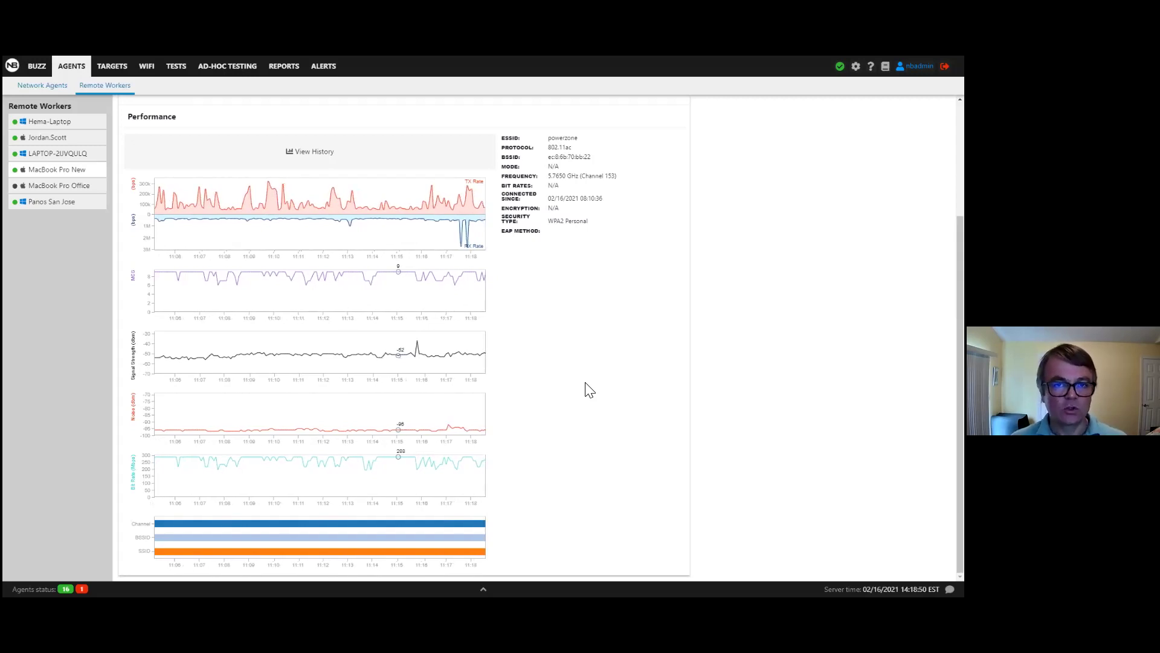
scroll(606, 393, up, 3)
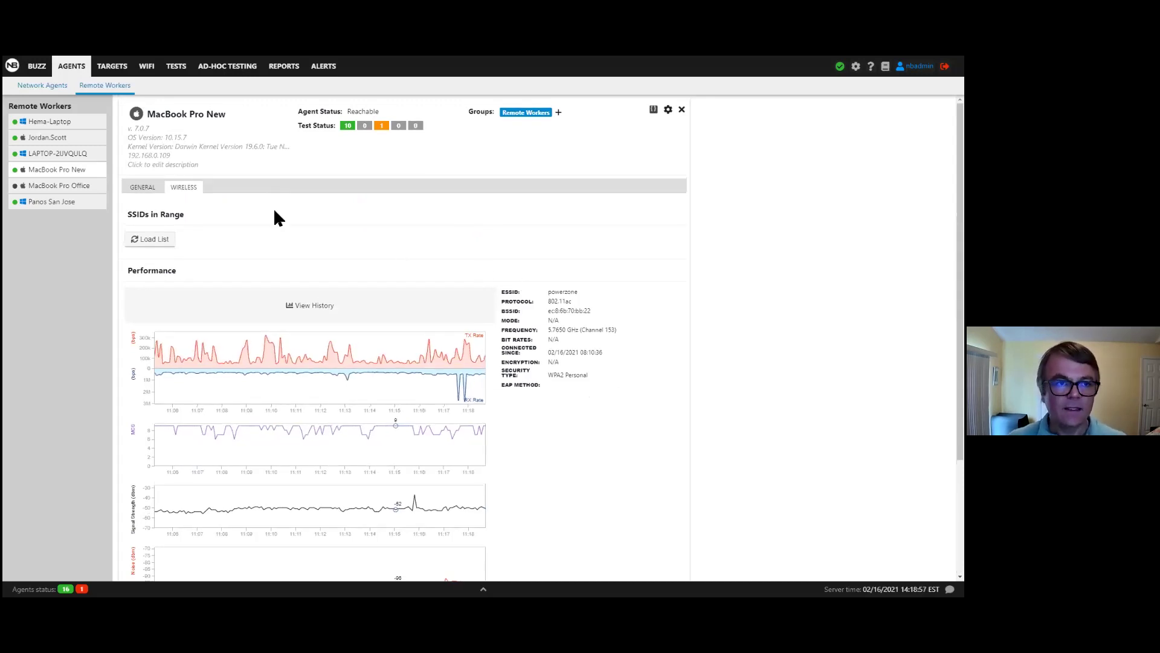
Bring up the hourly Ookla Internet Speed Test with download, upload and latency charts
click(177, 68)
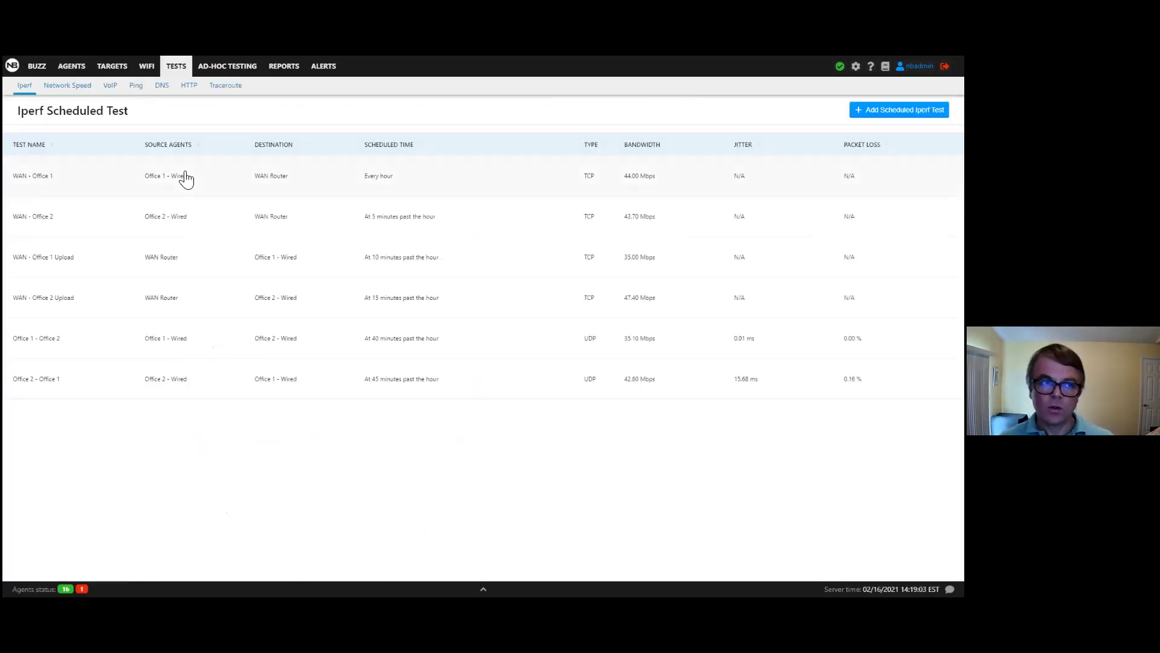
click(107, 97)
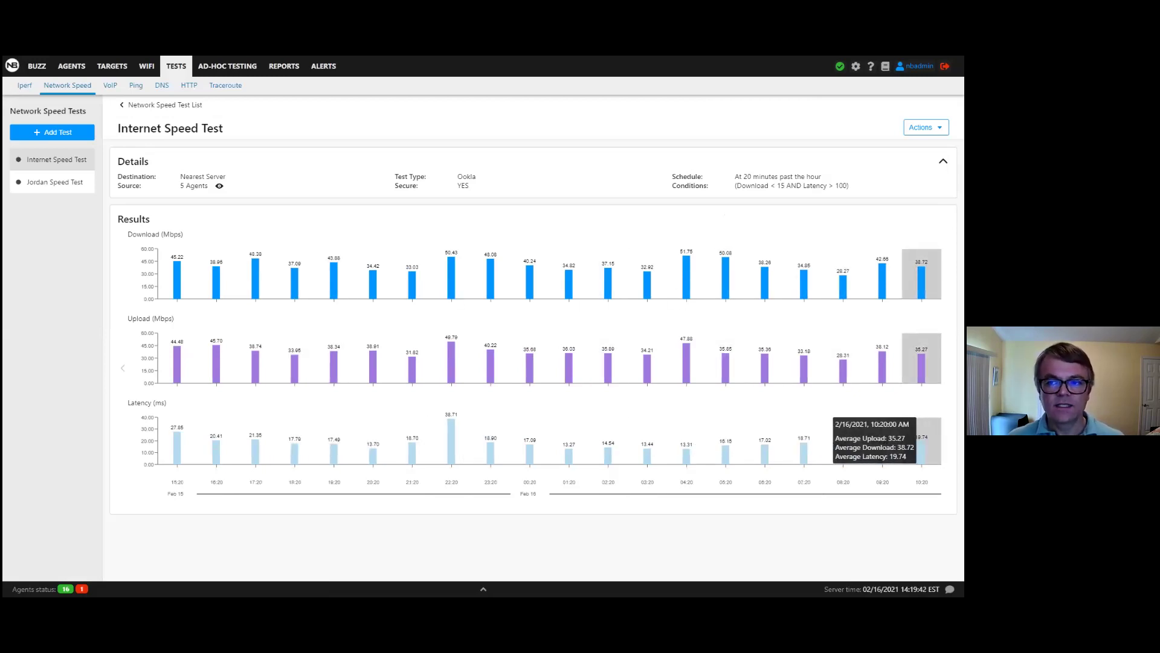
Show the 10:20 speed test's per-agent breakdown, then list the scheduled iPerf tests
click(922, 472)
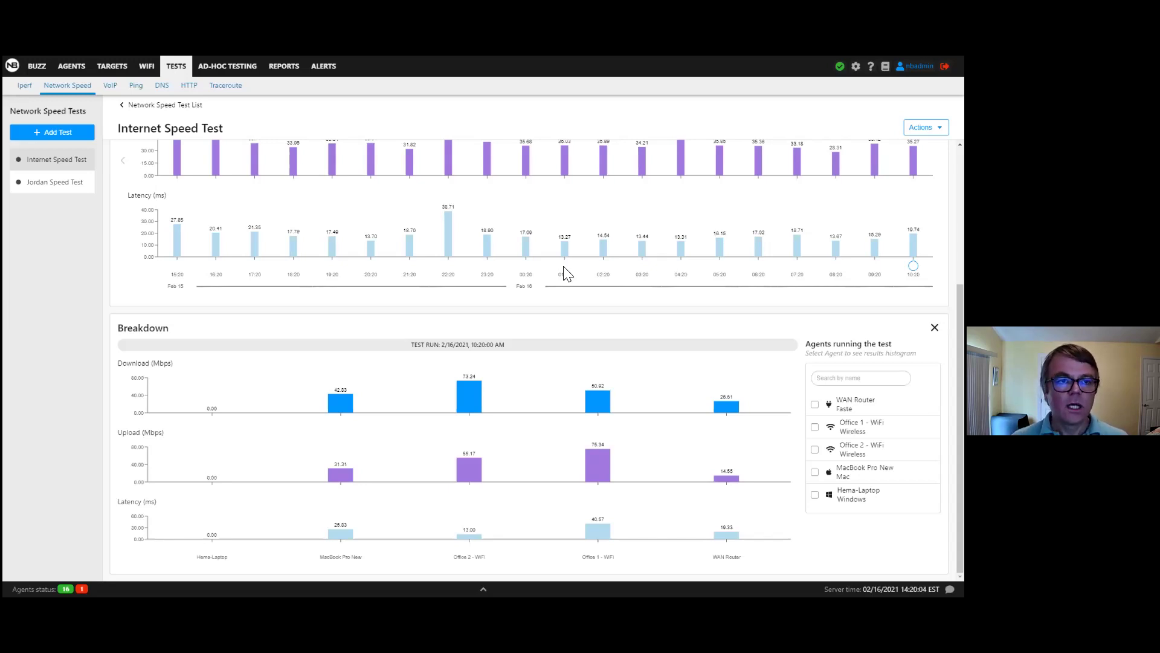
click(23, 87)
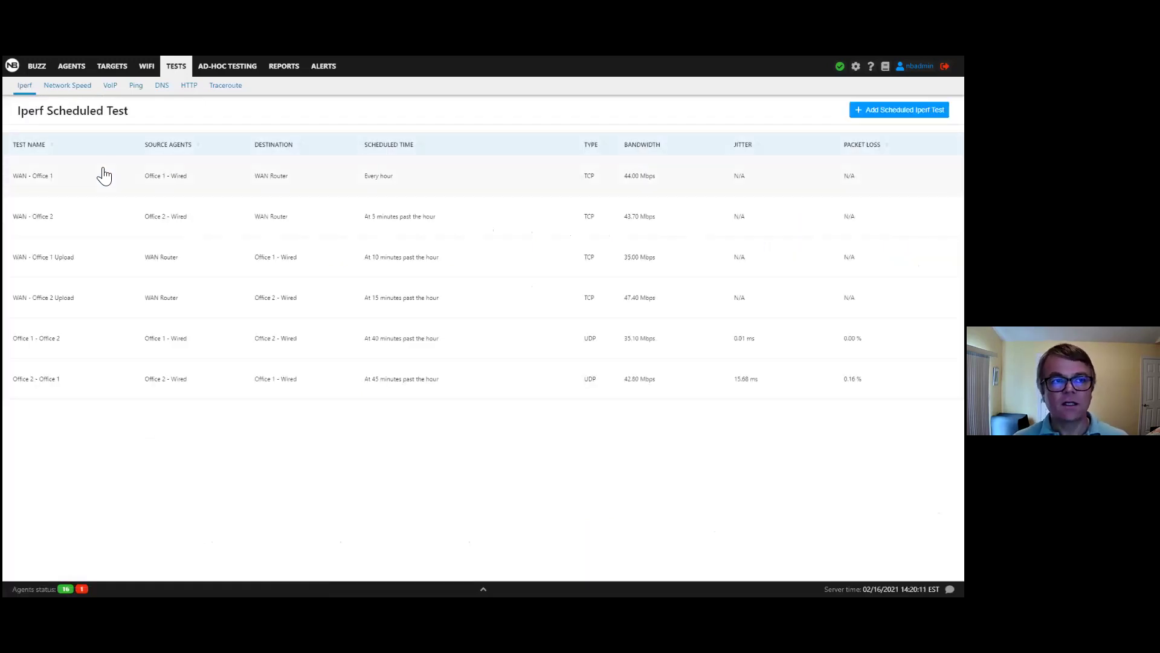
Open the WAN - Office 1 iPerf test to chart hourly TCP bandwidth to the WAN router
click(106, 179)
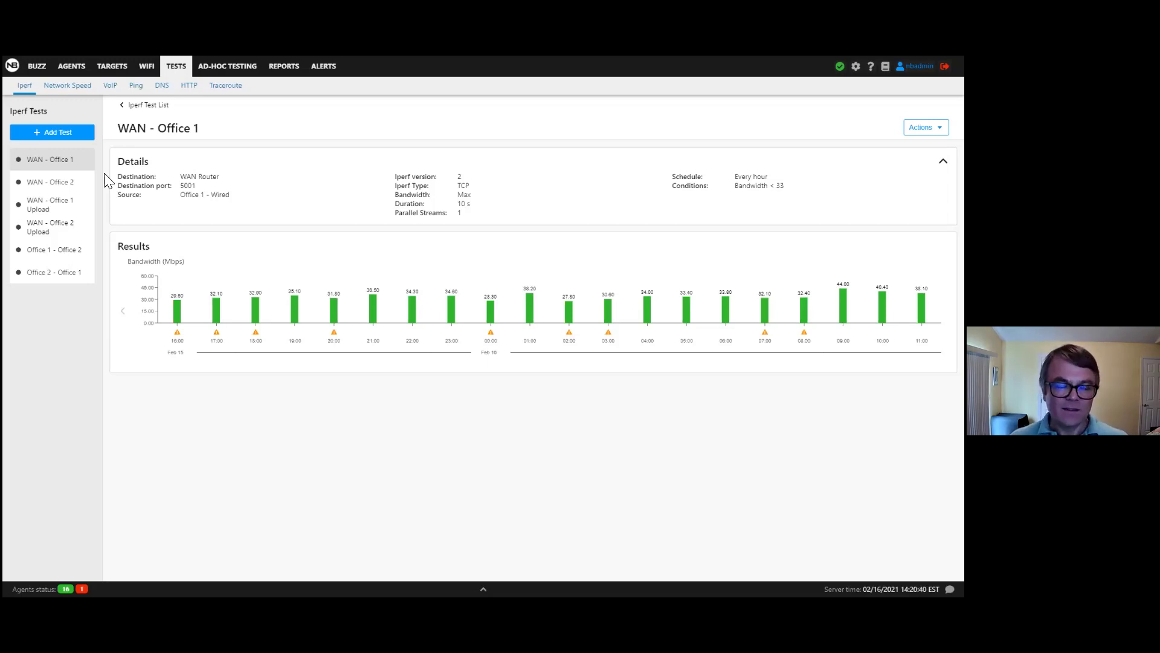
Open the Office 1 to Office 2 VoIP test from the VoIP list, MOS near 4.40
click(111, 91)
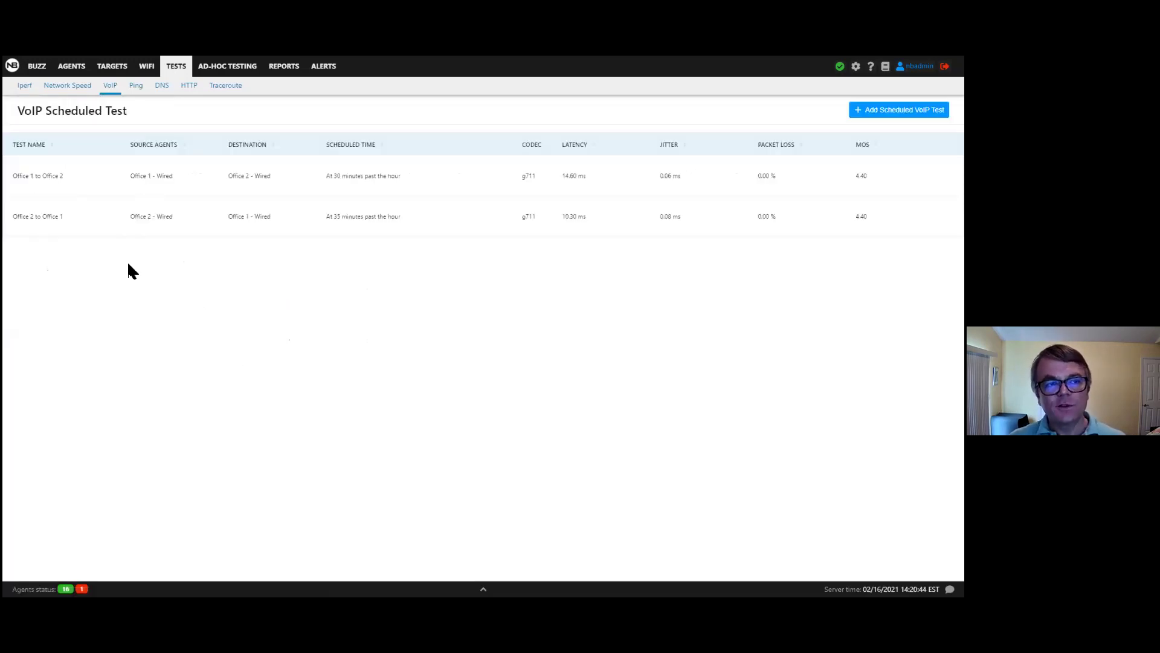
click(97, 189)
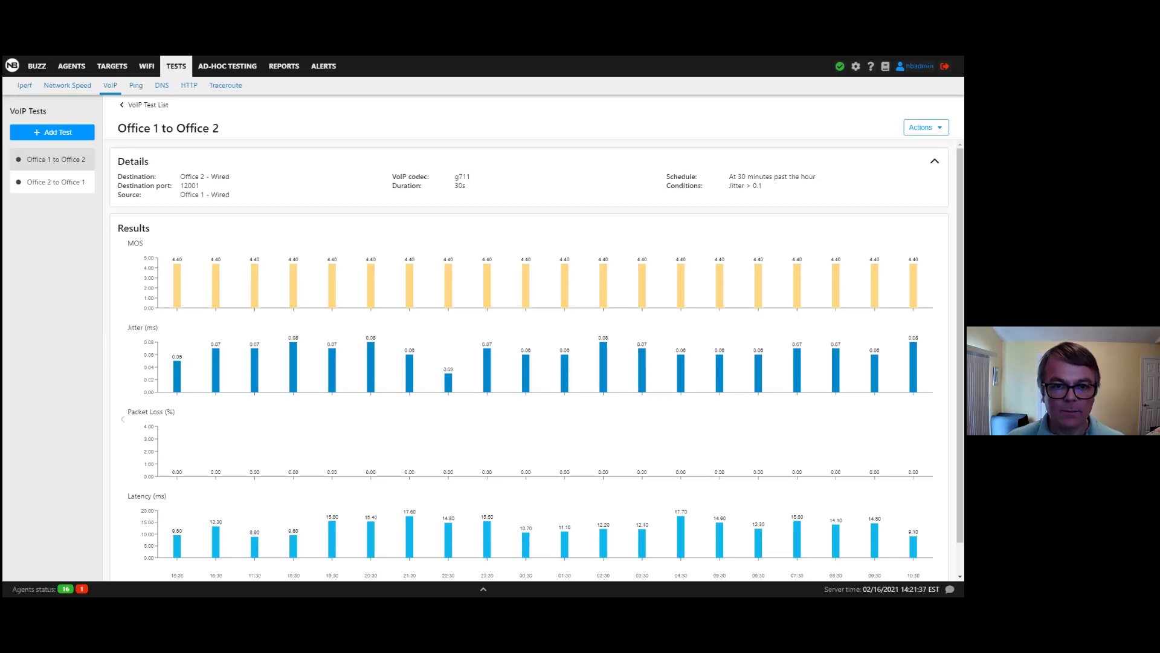
Switch to the webinar slides, advance to Q&A, then return to the dashboard
key(alt+Tab)
click(685, 475)
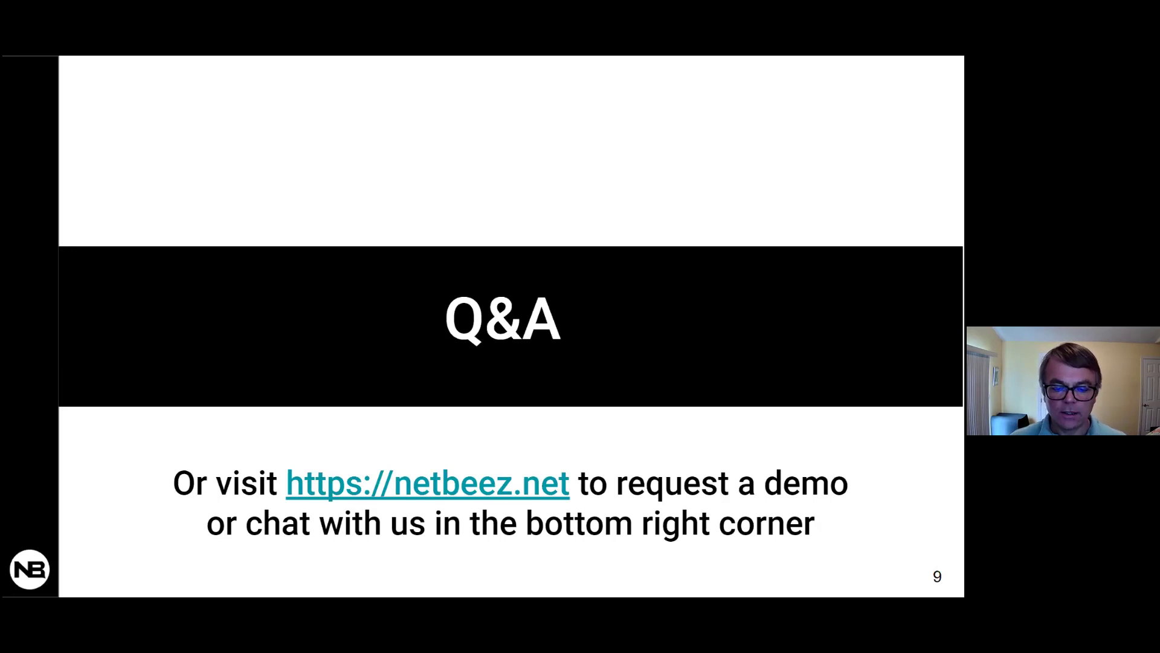
key(alt+Tab)
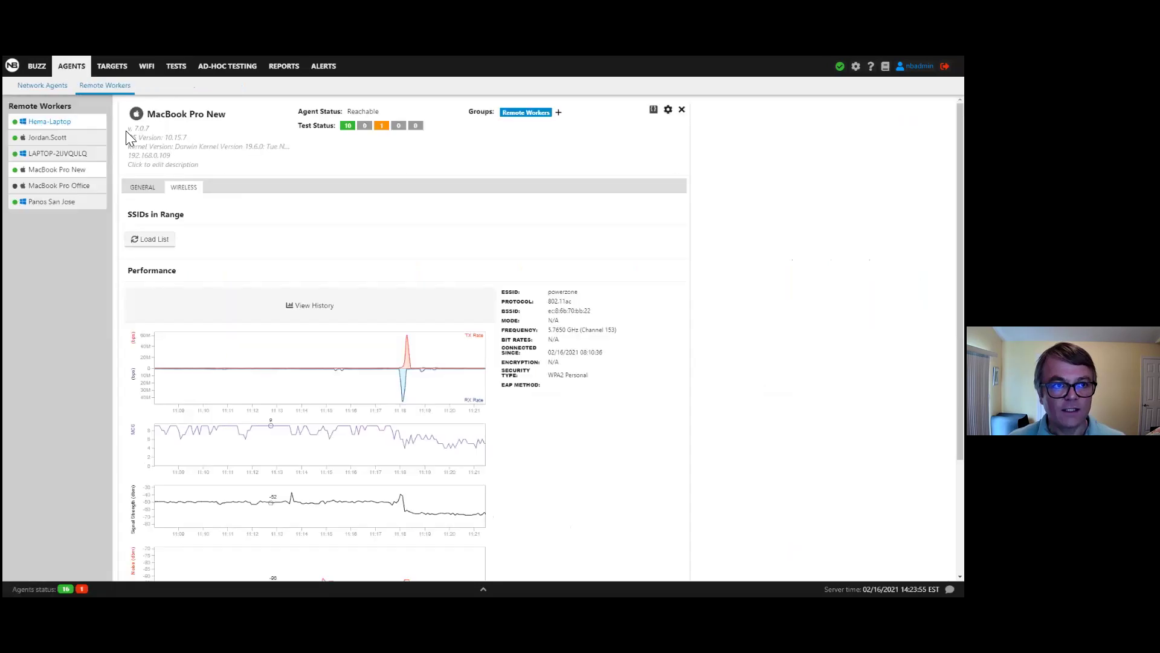
Show MacBook Pro New's general stats and highlight the VPN interface utun4
click(145, 188)
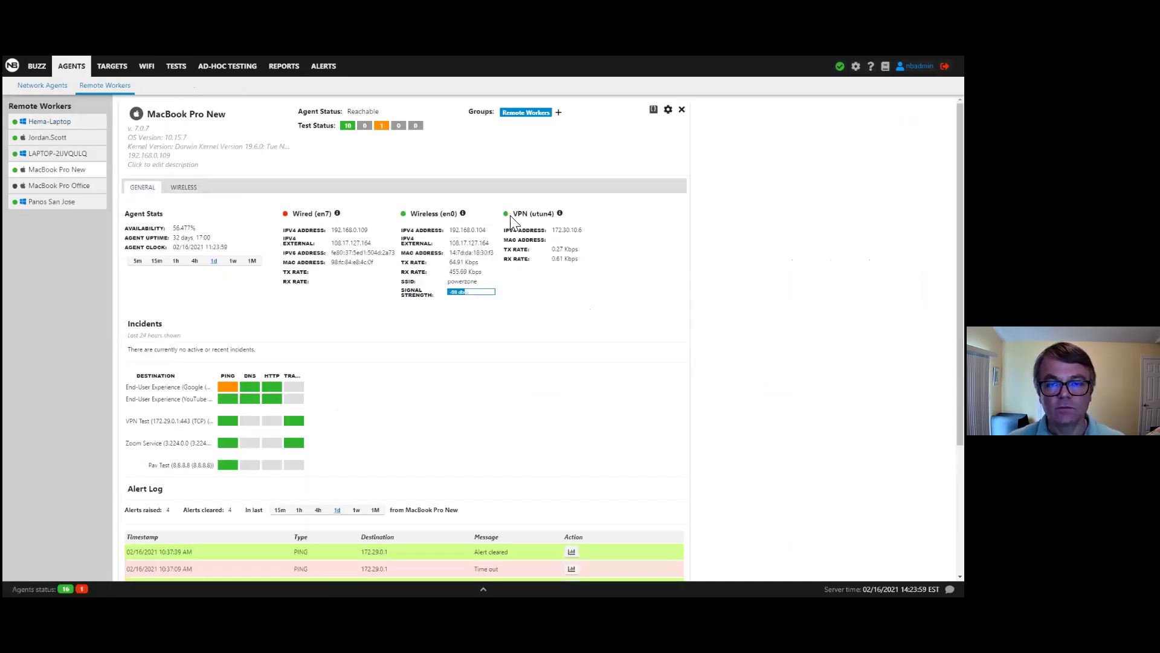
drag(529, 215, 542, 221)
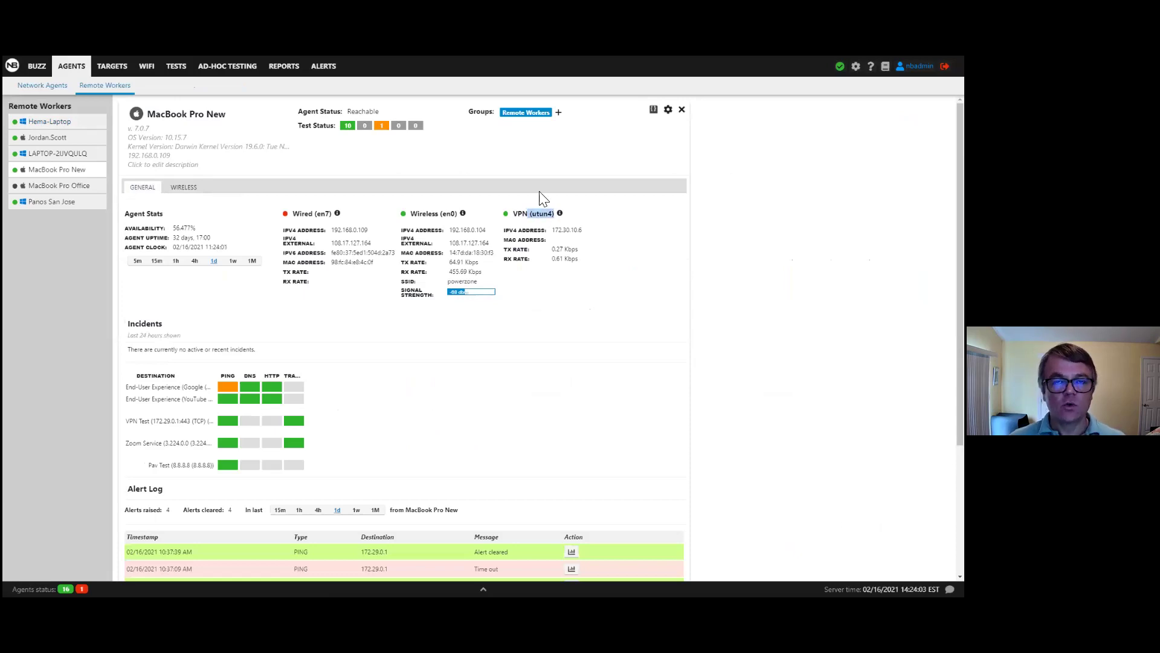